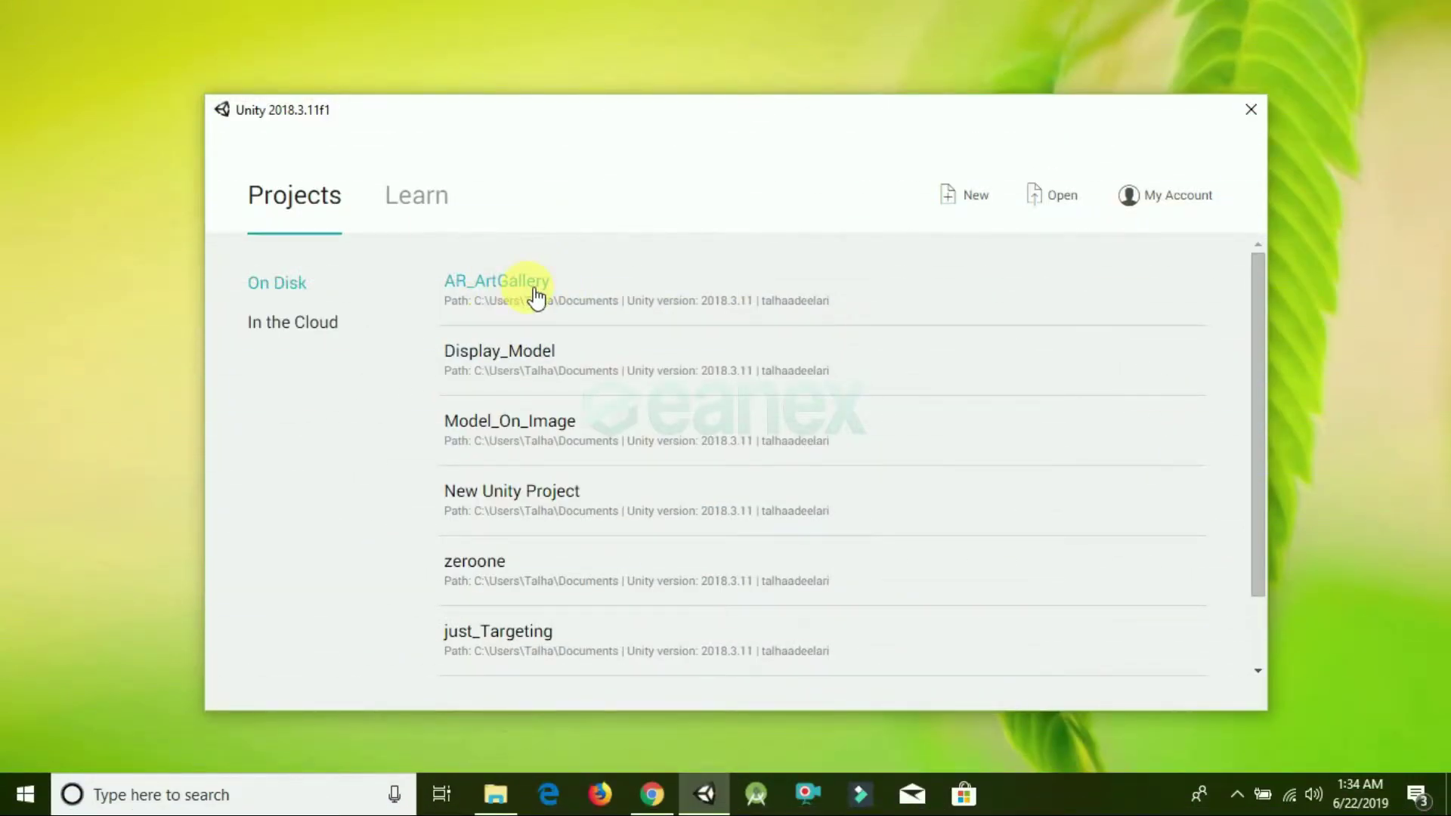
Open AR_ArtGallery, add a Vuforia Image target, and shift it along X to about 48
{"action": "left_click", "coordinate": [535, 298]}
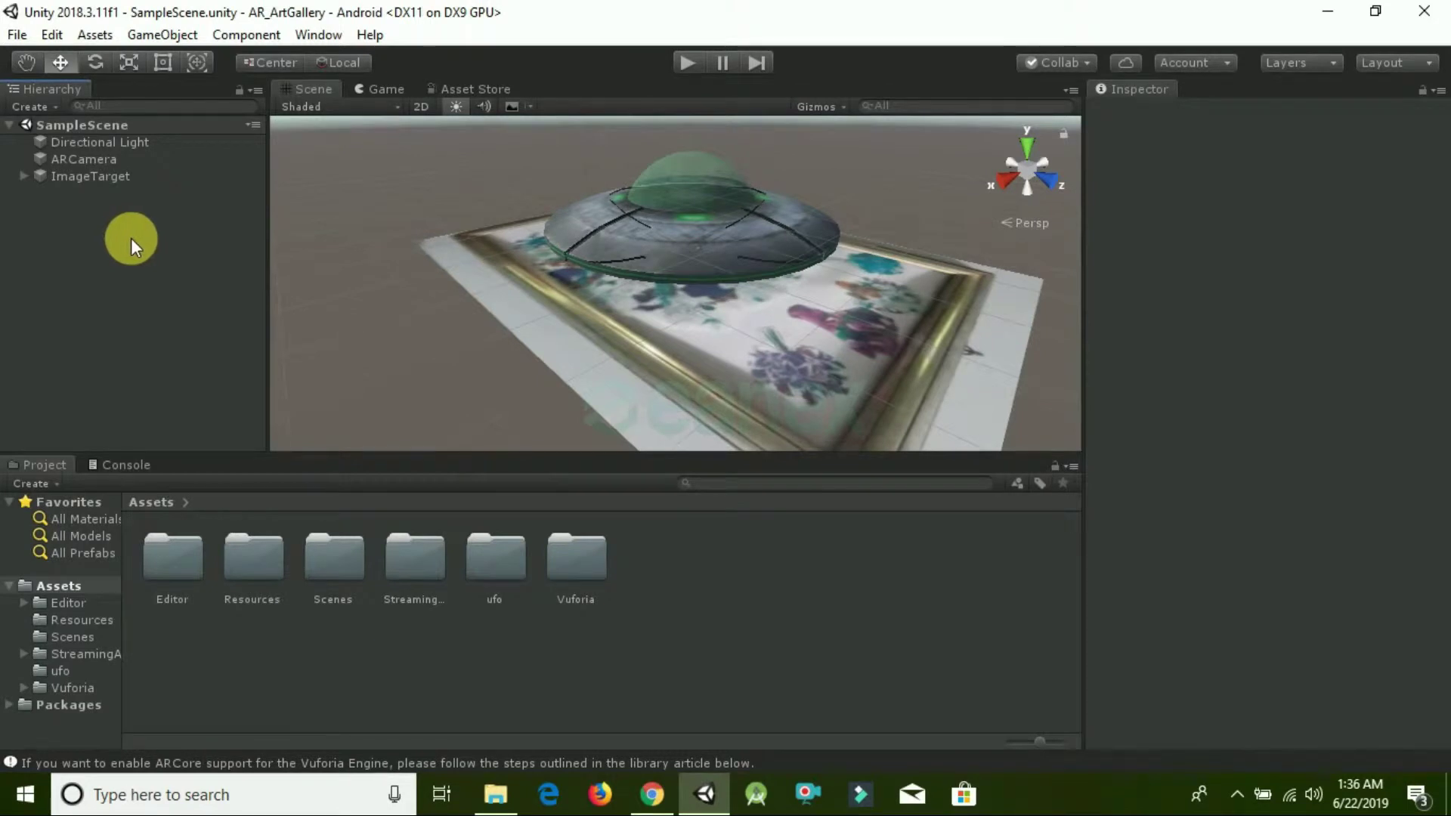
{"action": "right_click", "coordinate": [130, 239]}
{"action": "mouse_move", "coordinate": [254, 584]}
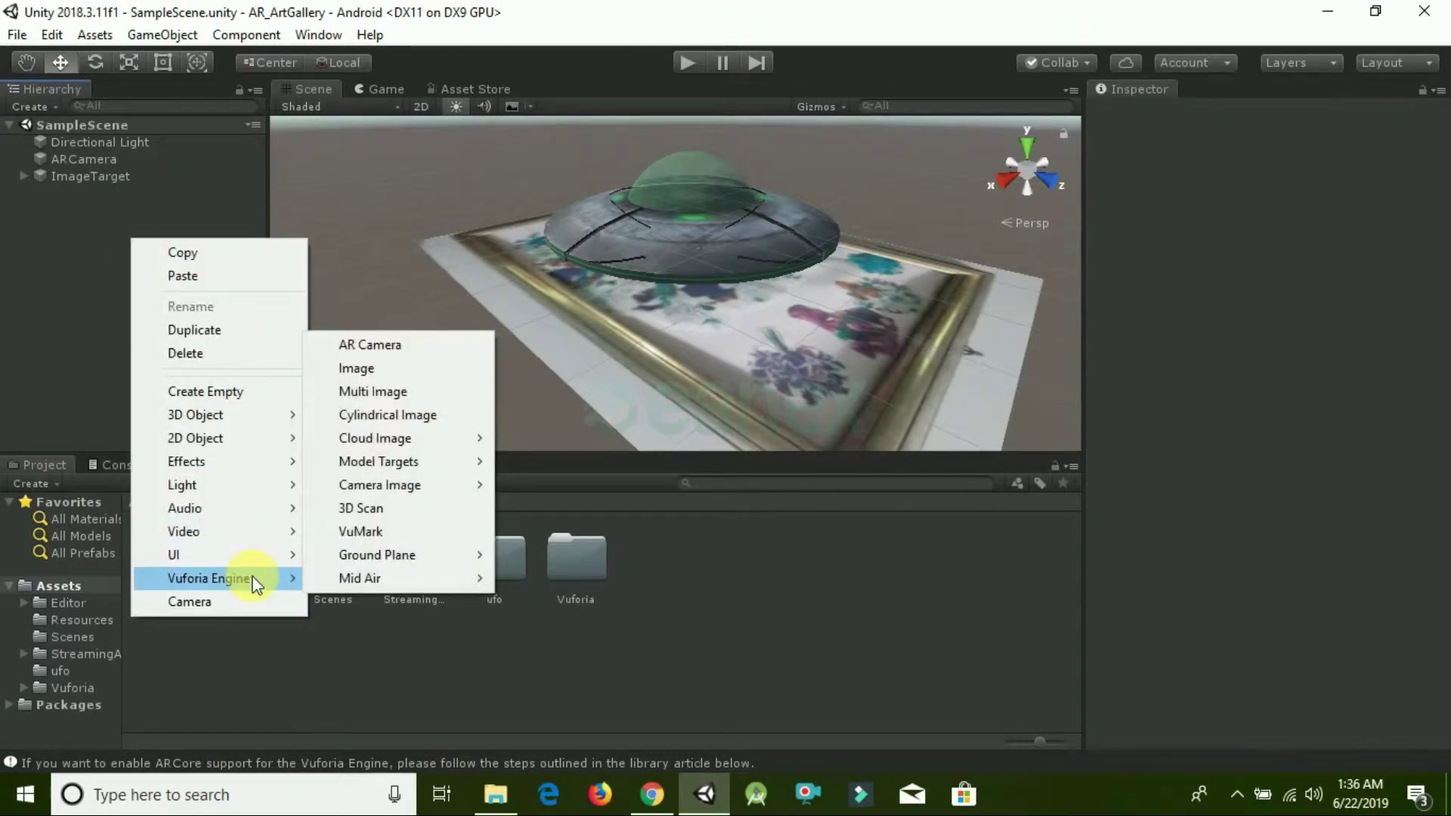
{"action": "left_click", "coordinate": [400, 374]}
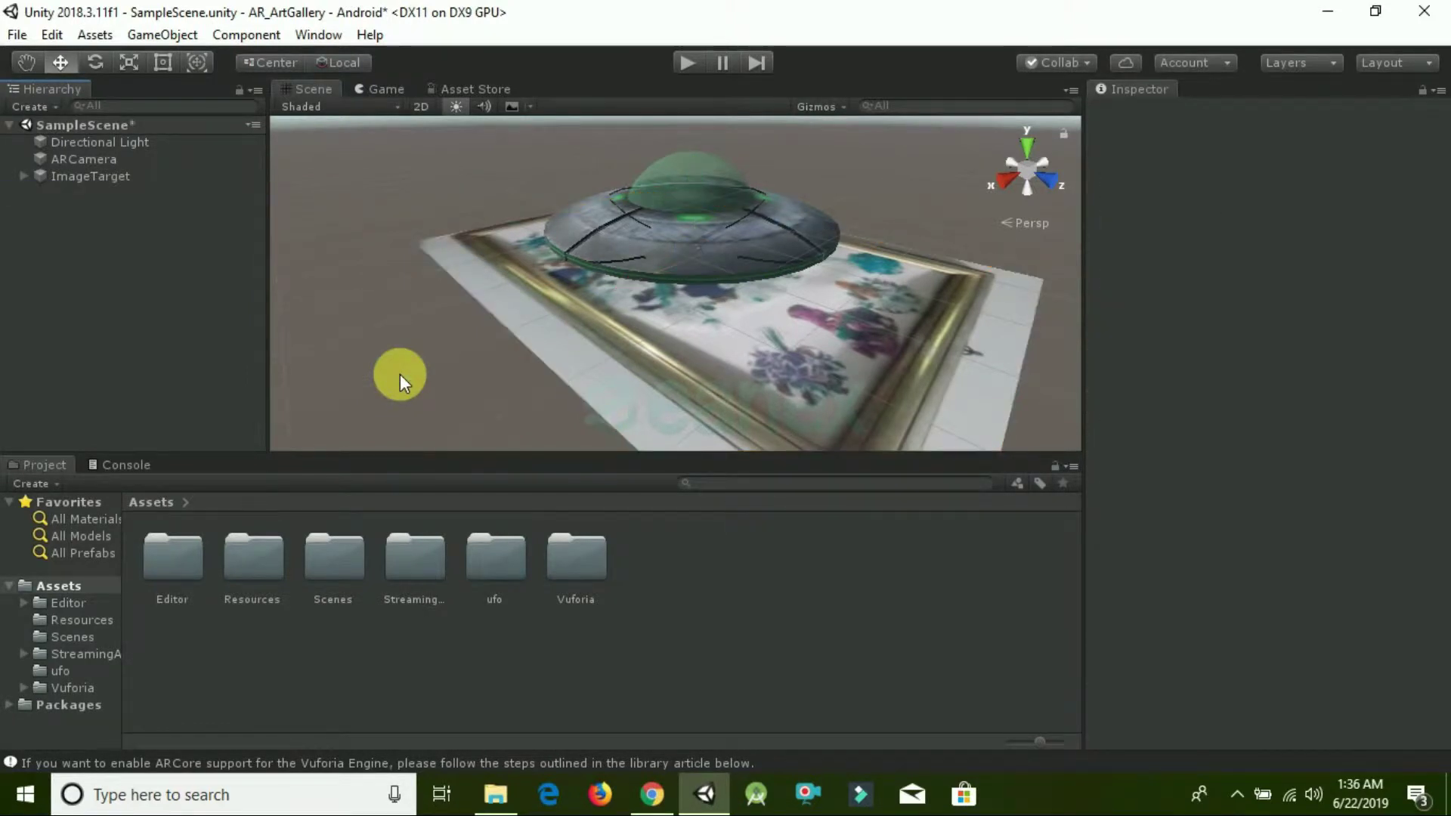
{"action": "left_click_drag", "start_coordinate": [627, 285], "coordinate": [362, 350]}
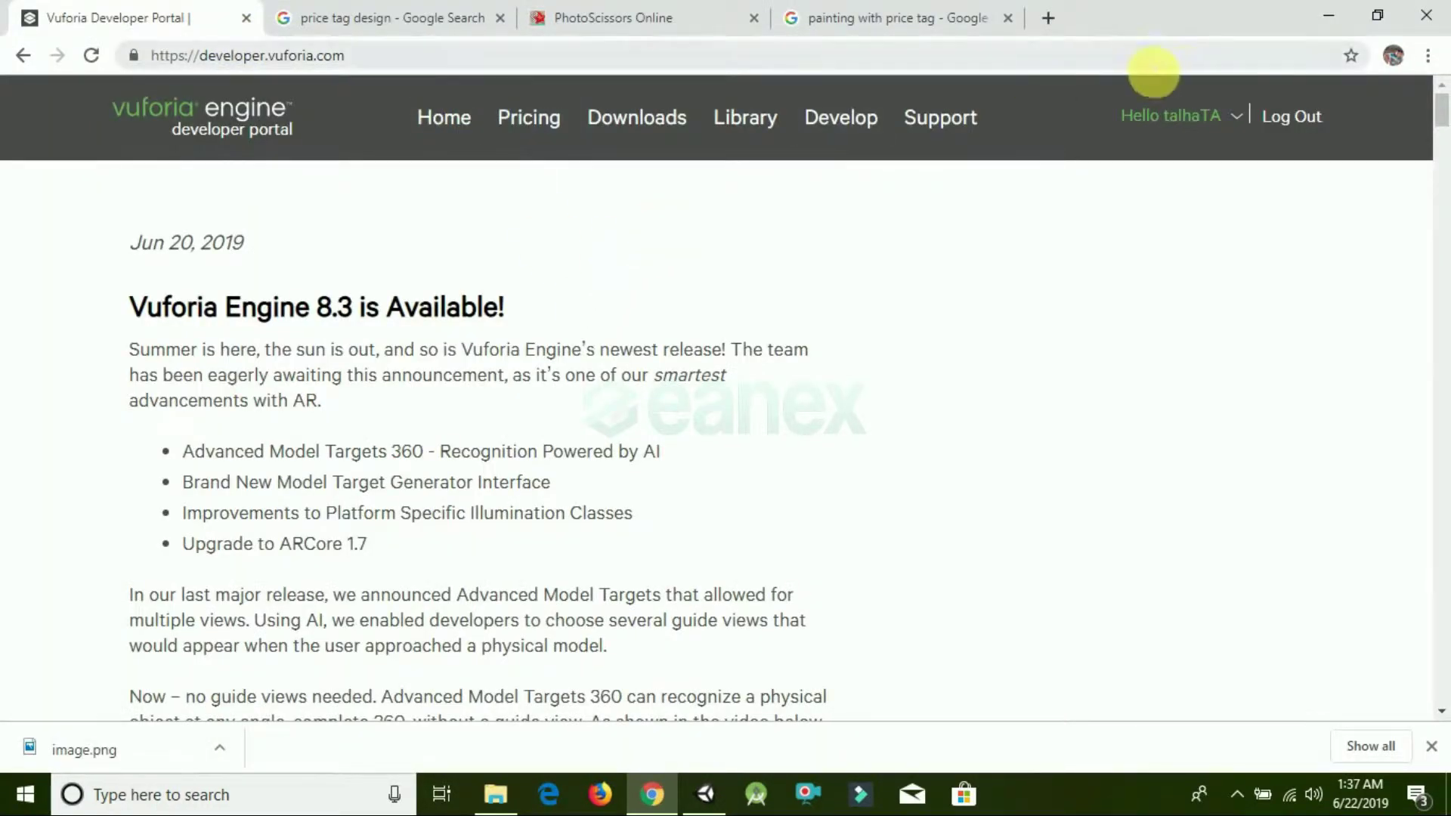
Open the AR_ArtGallery database in the Vuforia Target Manager
{"action": "left_click", "coordinate": [865, 119]}
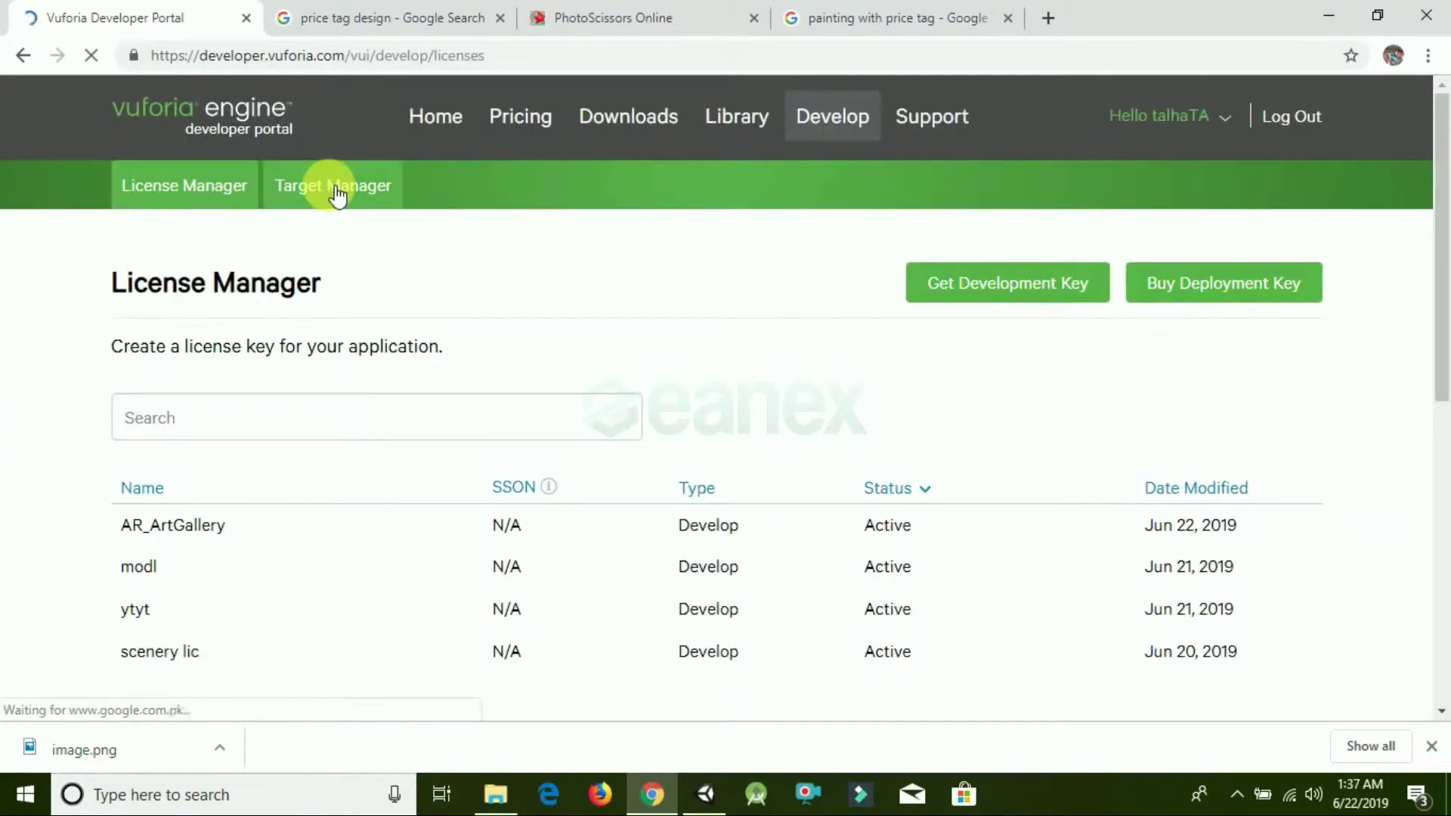
{"action": "left_click", "coordinate": [338, 196]}
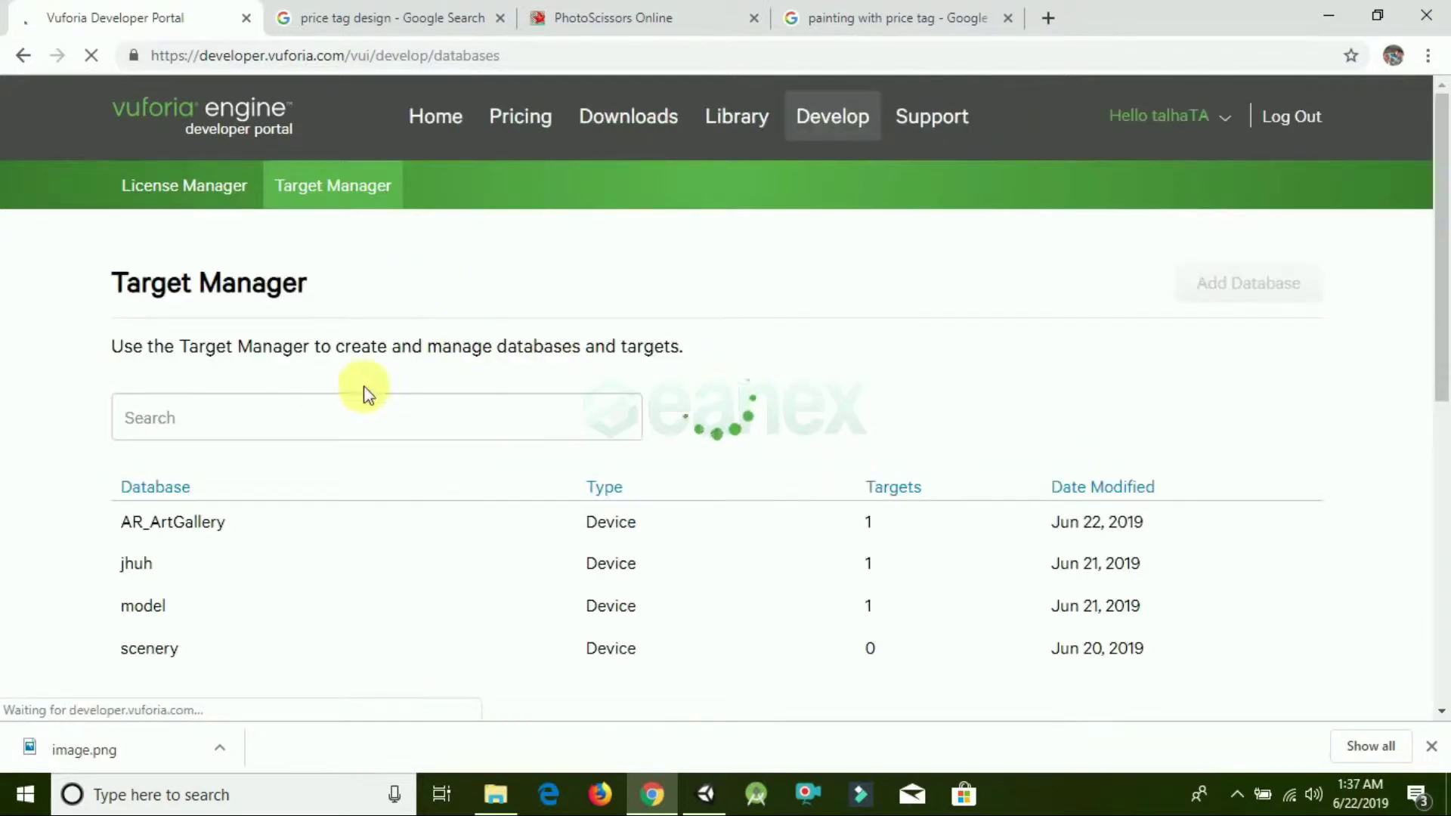
{"action": "left_click", "coordinate": [344, 522]}
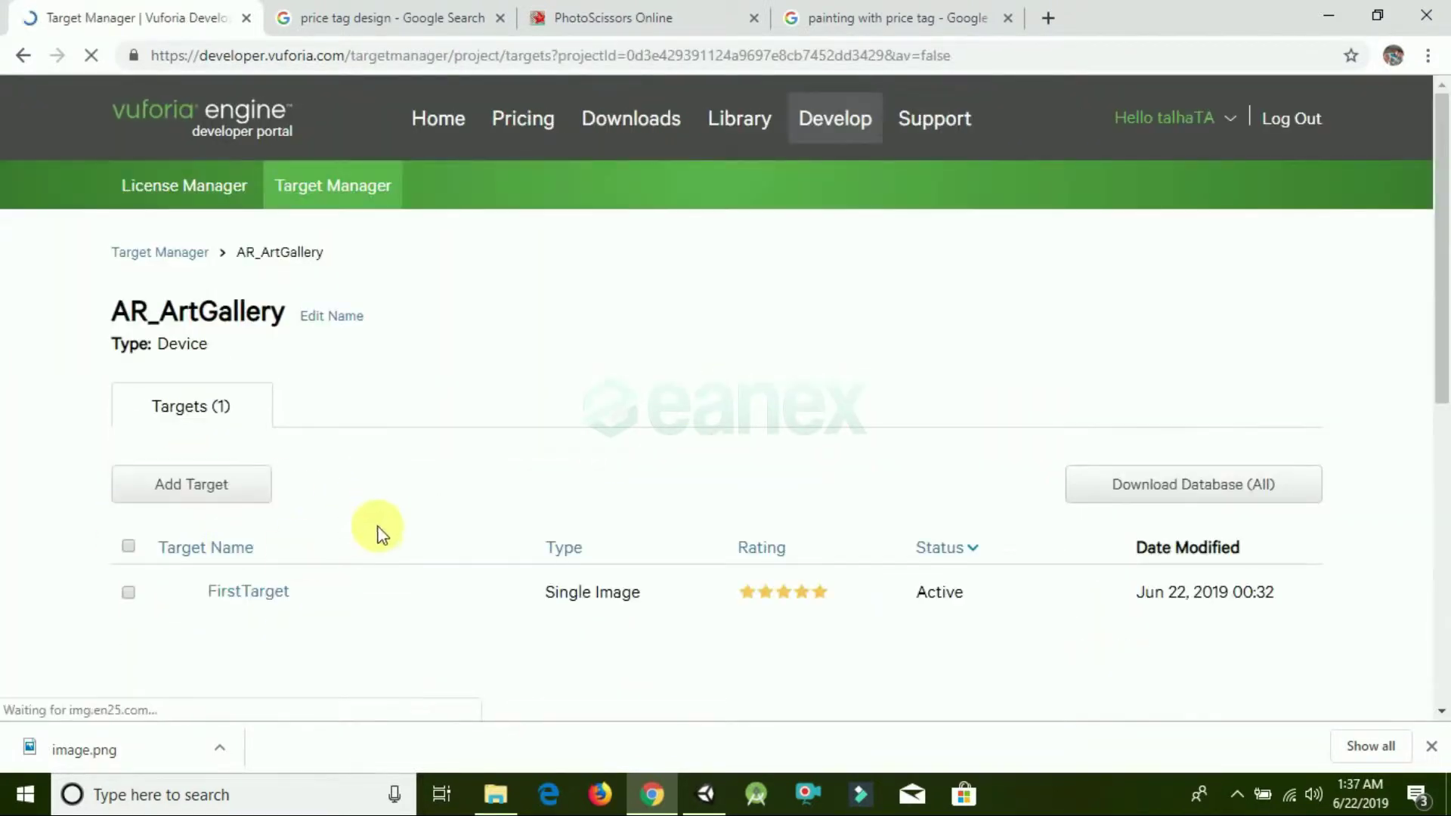
{"action": "scroll", "coordinate": [236, 389], "scroll_direction": "down", "scroll_amount": 2}
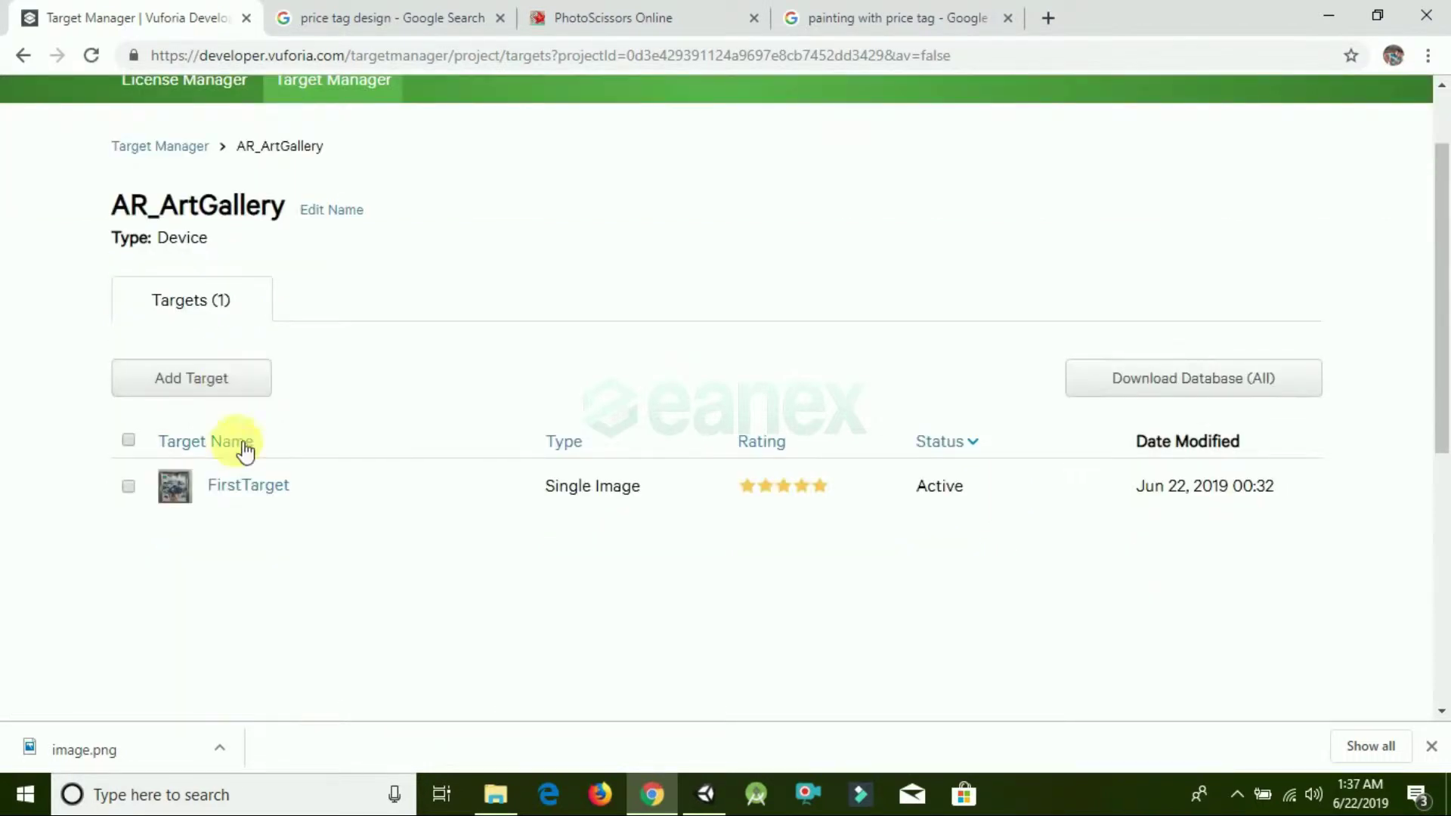
Add a single-image target SecondTarget from t2.jpg with width 50
{"action": "left_click", "coordinate": [228, 386]}
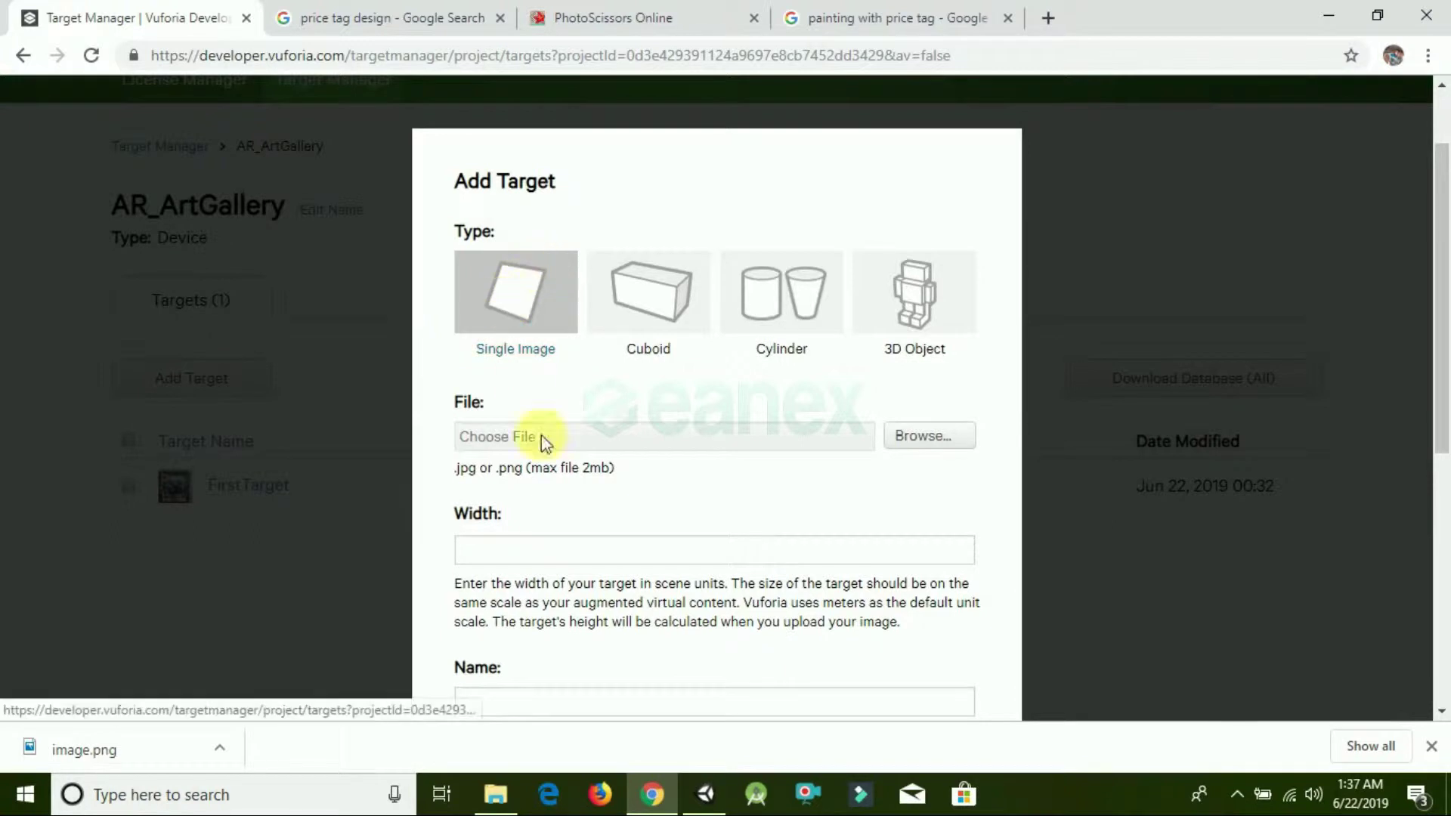
{"action": "left_click", "coordinate": [928, 439]}
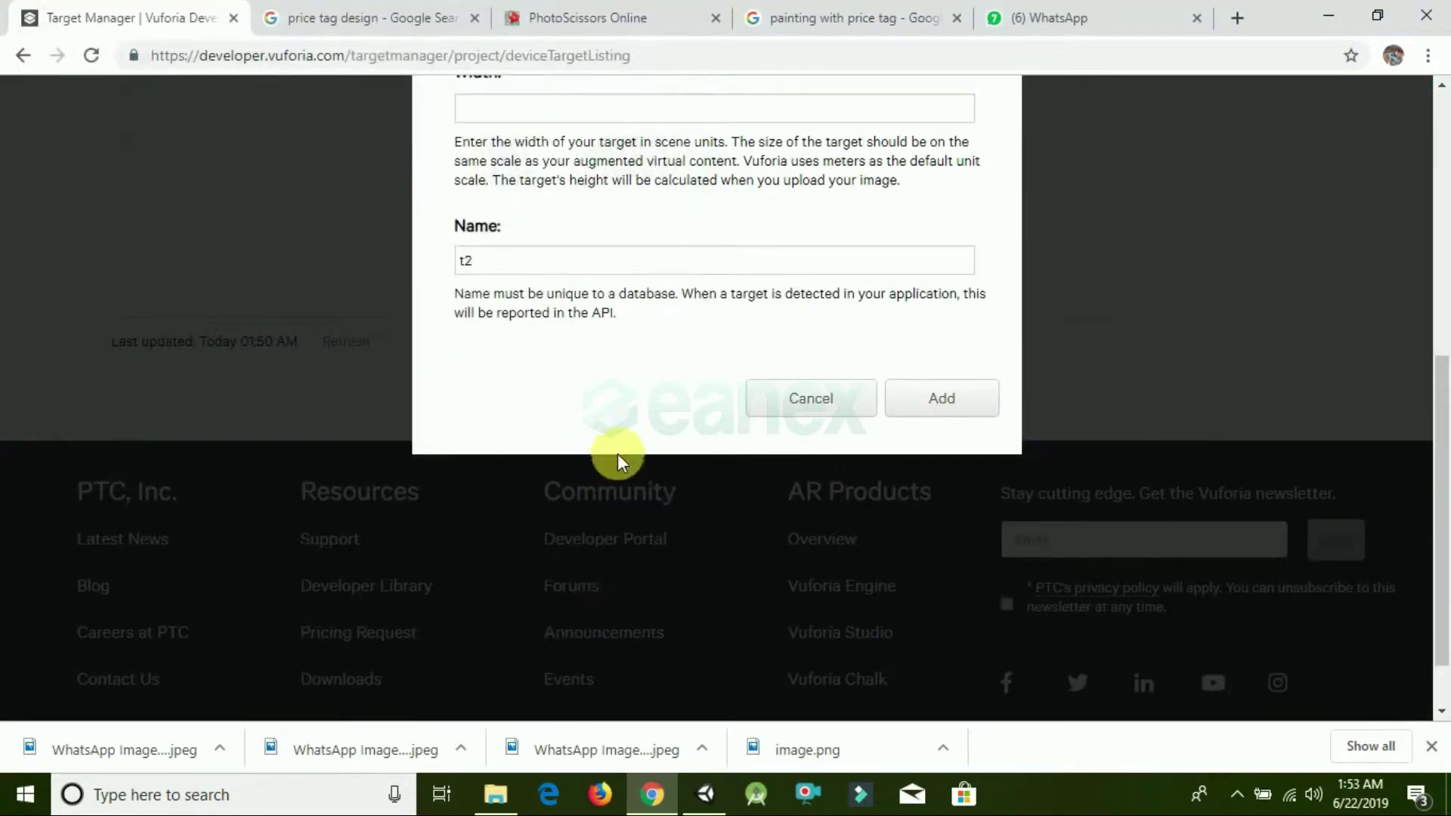
{"action": "scroll", "coordinate": [618, 454], "scroll_direction": "up", "scroll_amount": 4}
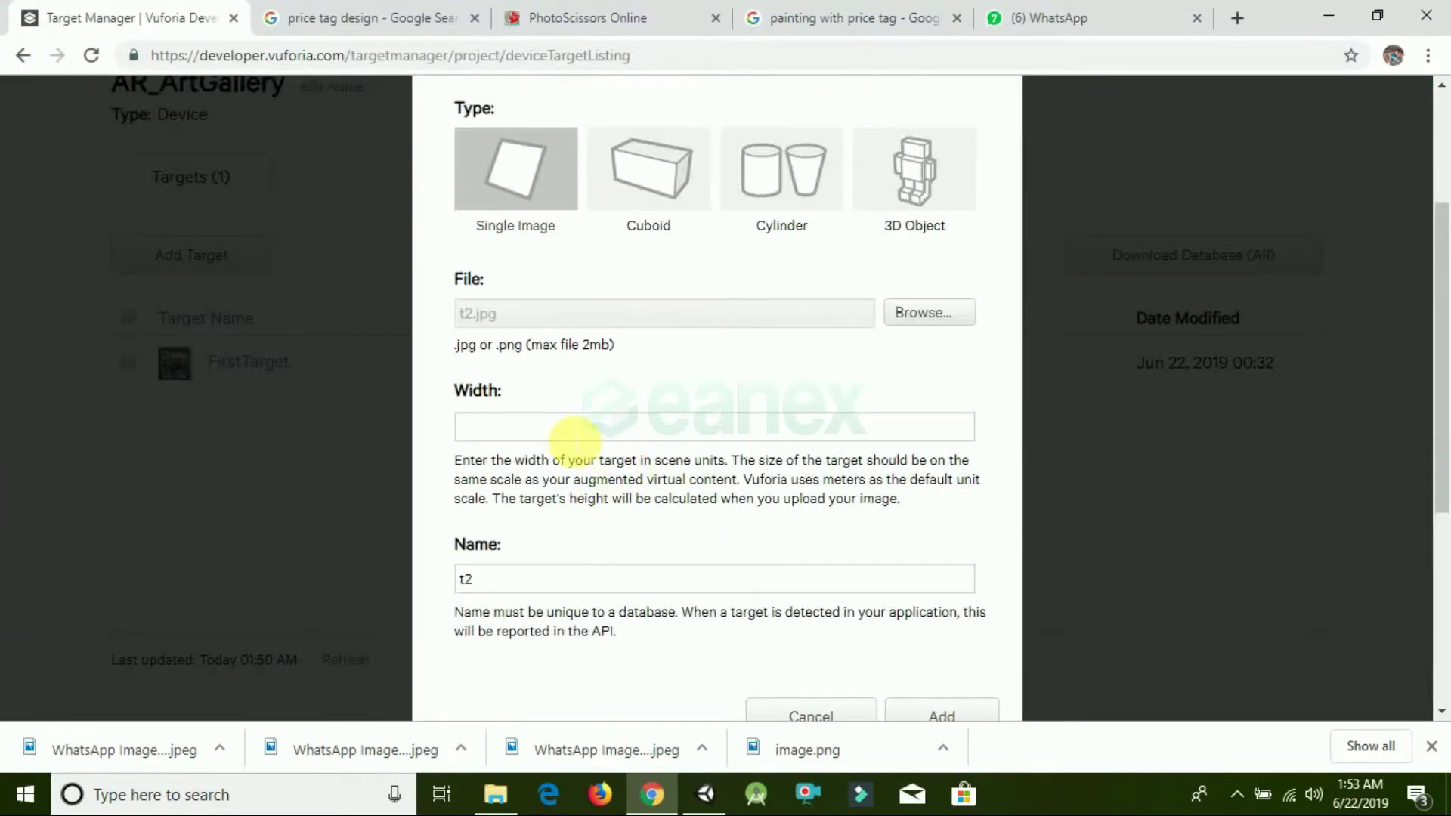
{"action": "left_click", "coordinate": [575, 427]}
{"action": "type", "text": "50"}
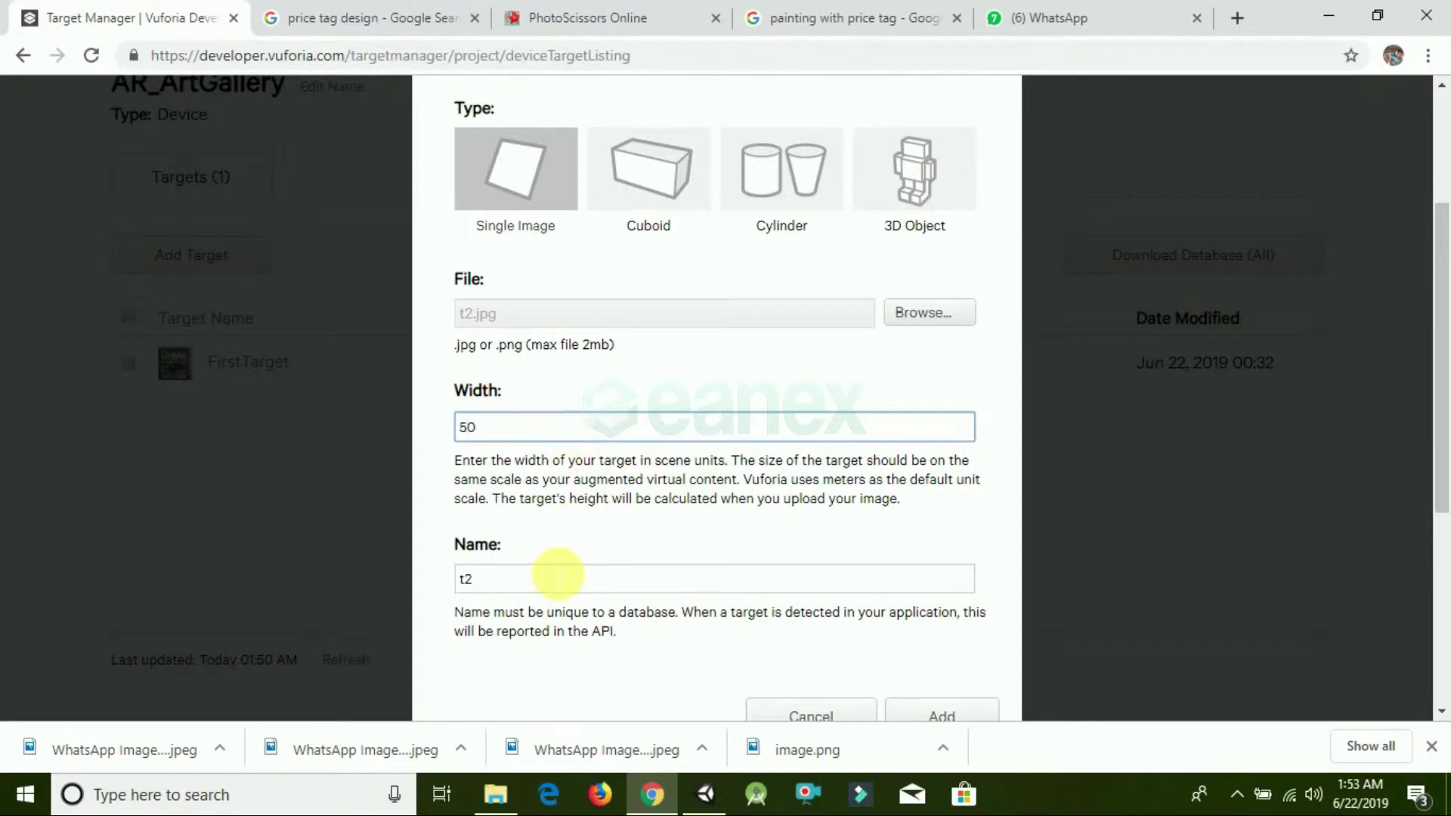
{"action": "left_click", "coordinate": [564, 581]}
{"action": "left_click", "coordinate": [942, 704]}
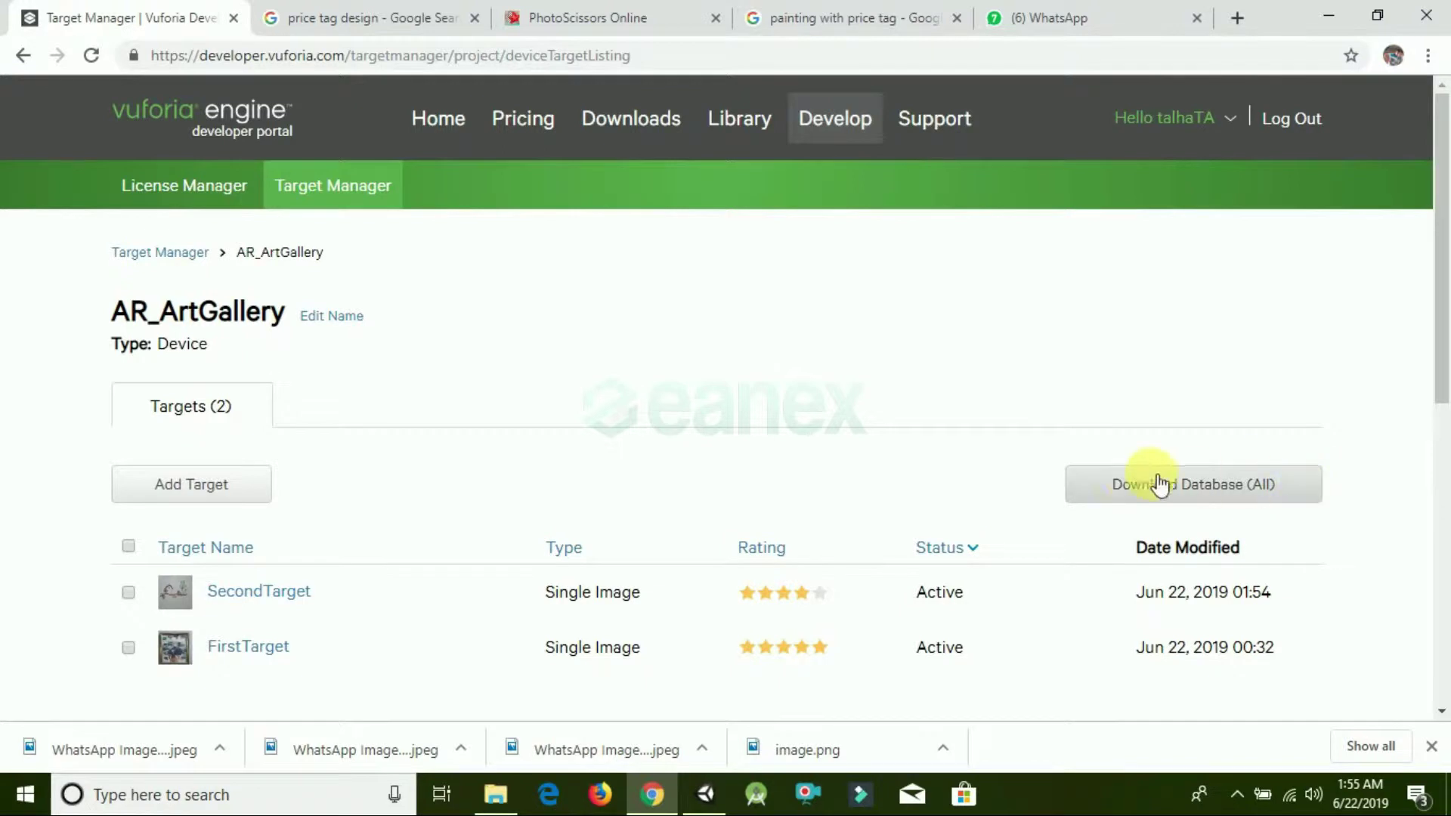
Download the full AR_ArtGallery database for the Unity Editor platform
{"action": "left_click", "coordinate": [1214, 487]}
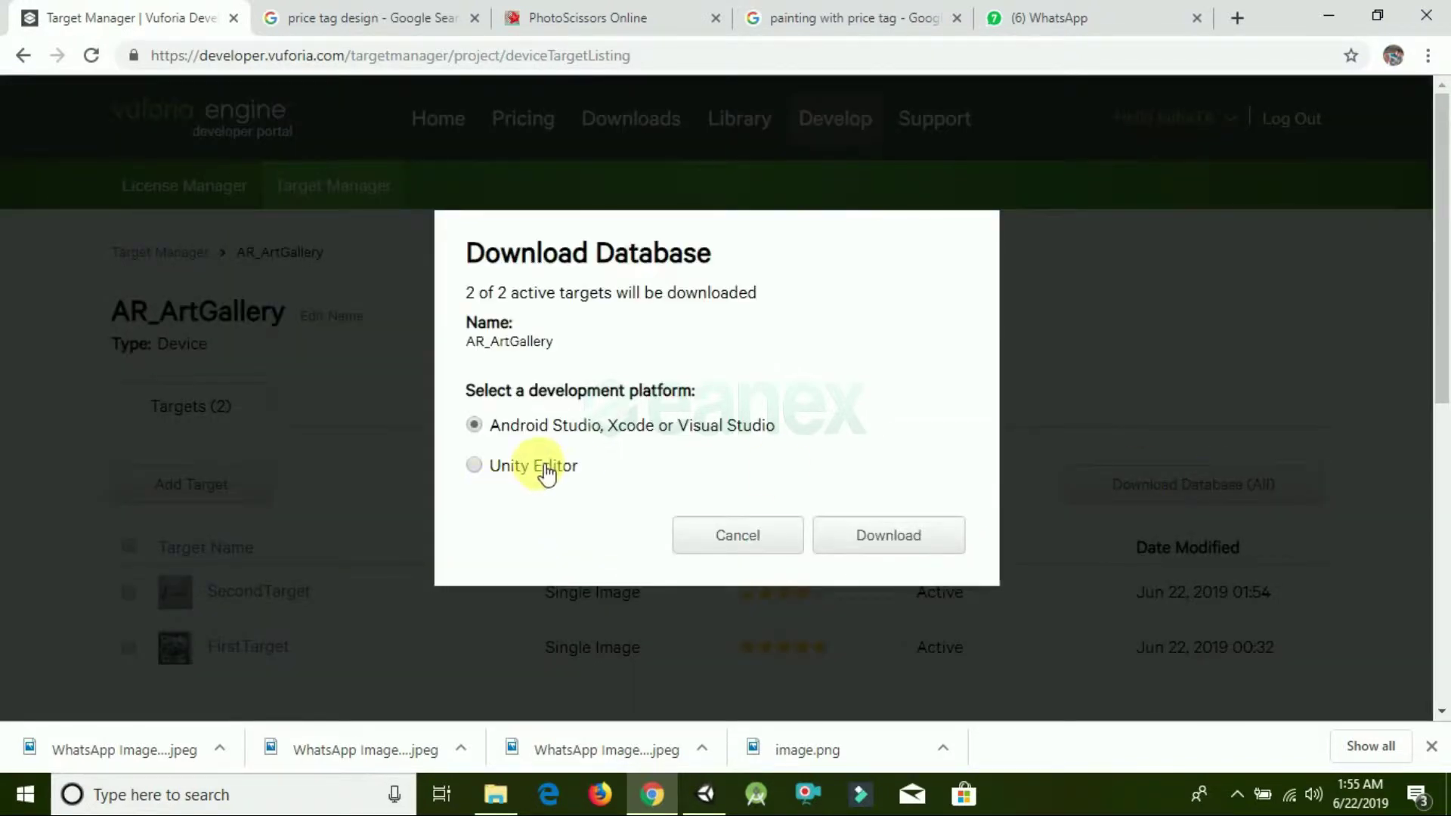
{"action": "left_click", "coordinate": [476, 467]}
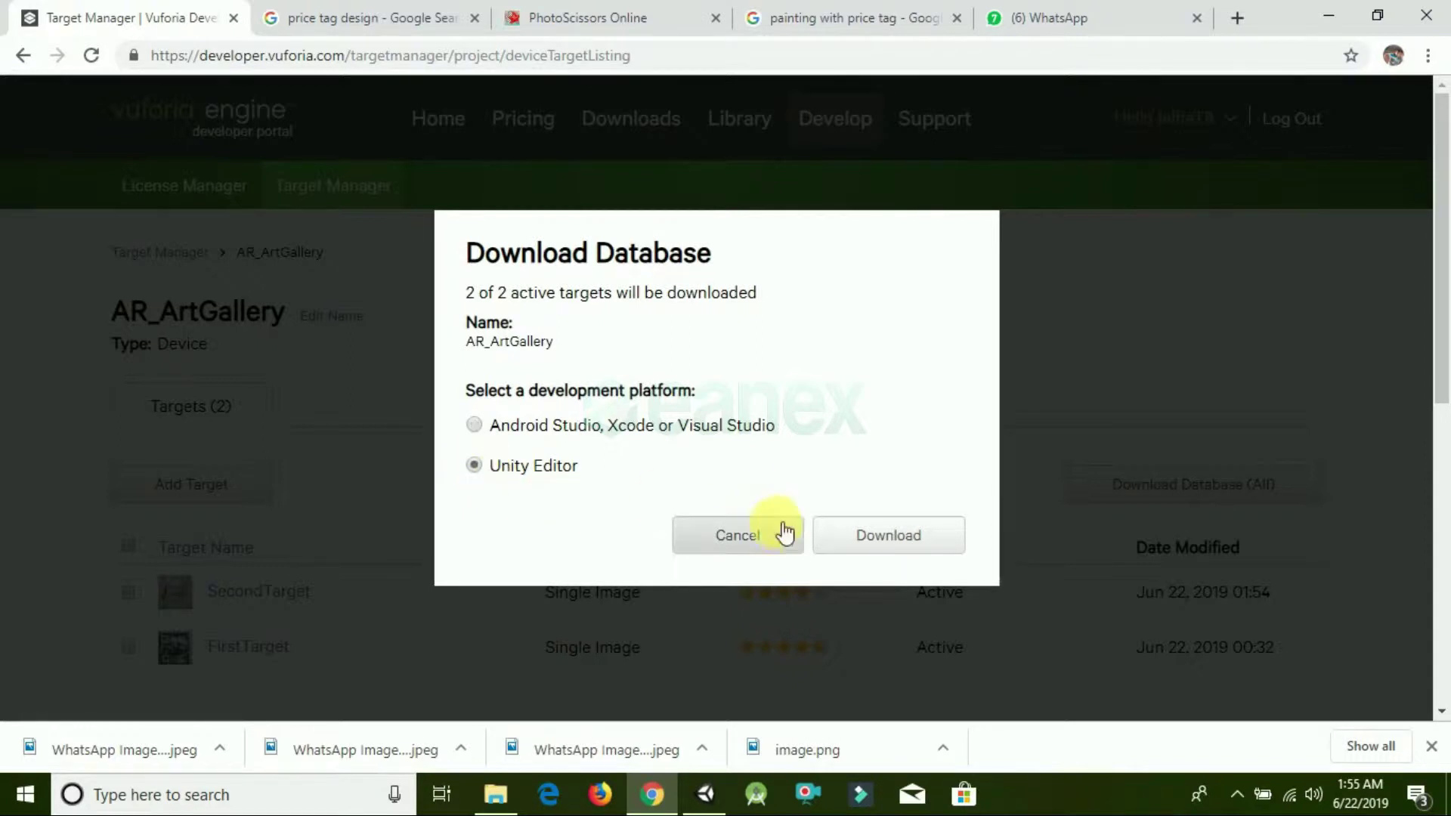
{"action": "left_click", "coordinate": [848, 539]}
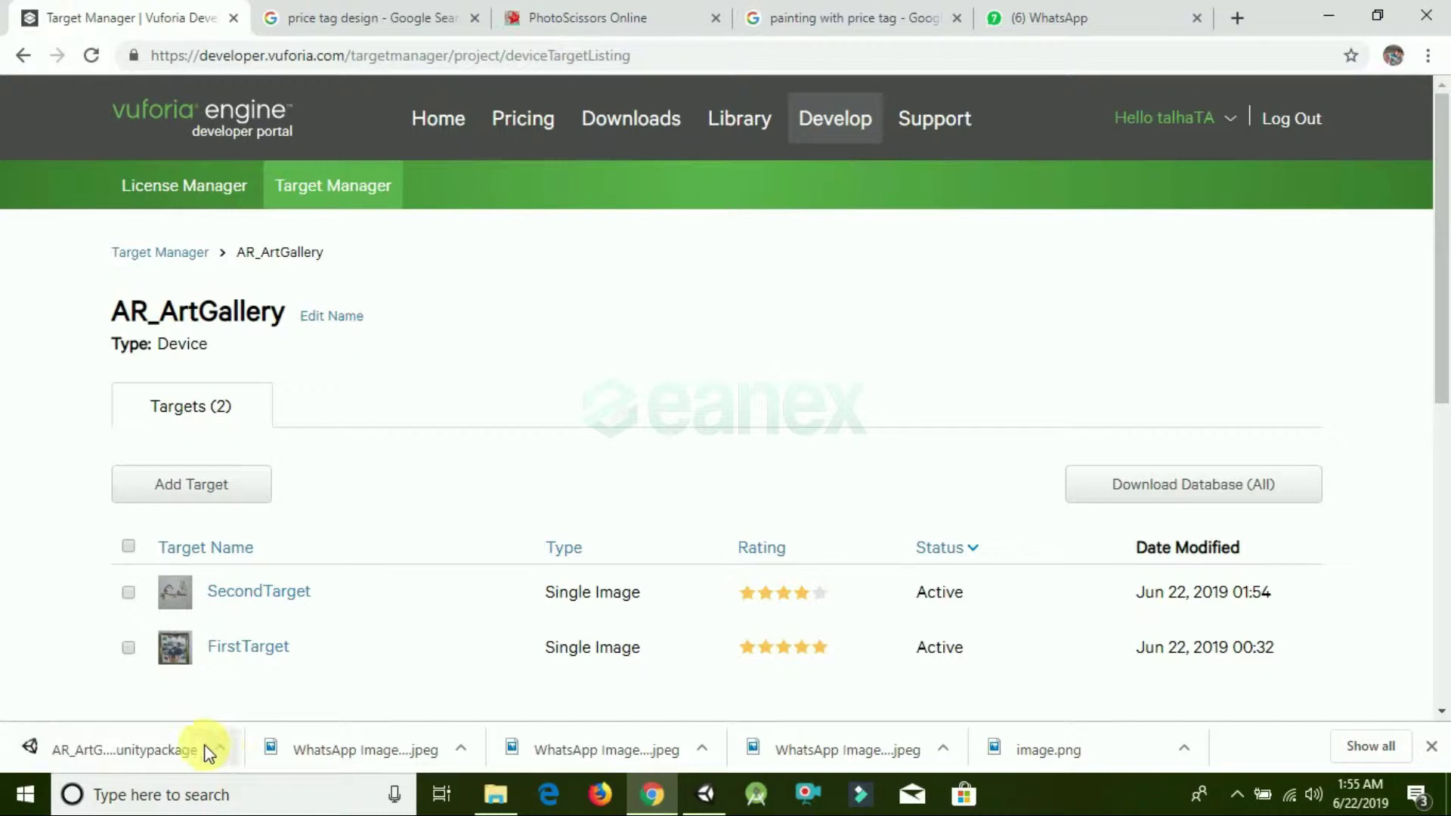
Import the downloaded AR_ArtGallery .unitypackage into the project's Assets
{"action": "left_click_drag", "start_coordinate": [141, 741], "coordinate": [579, 587]}
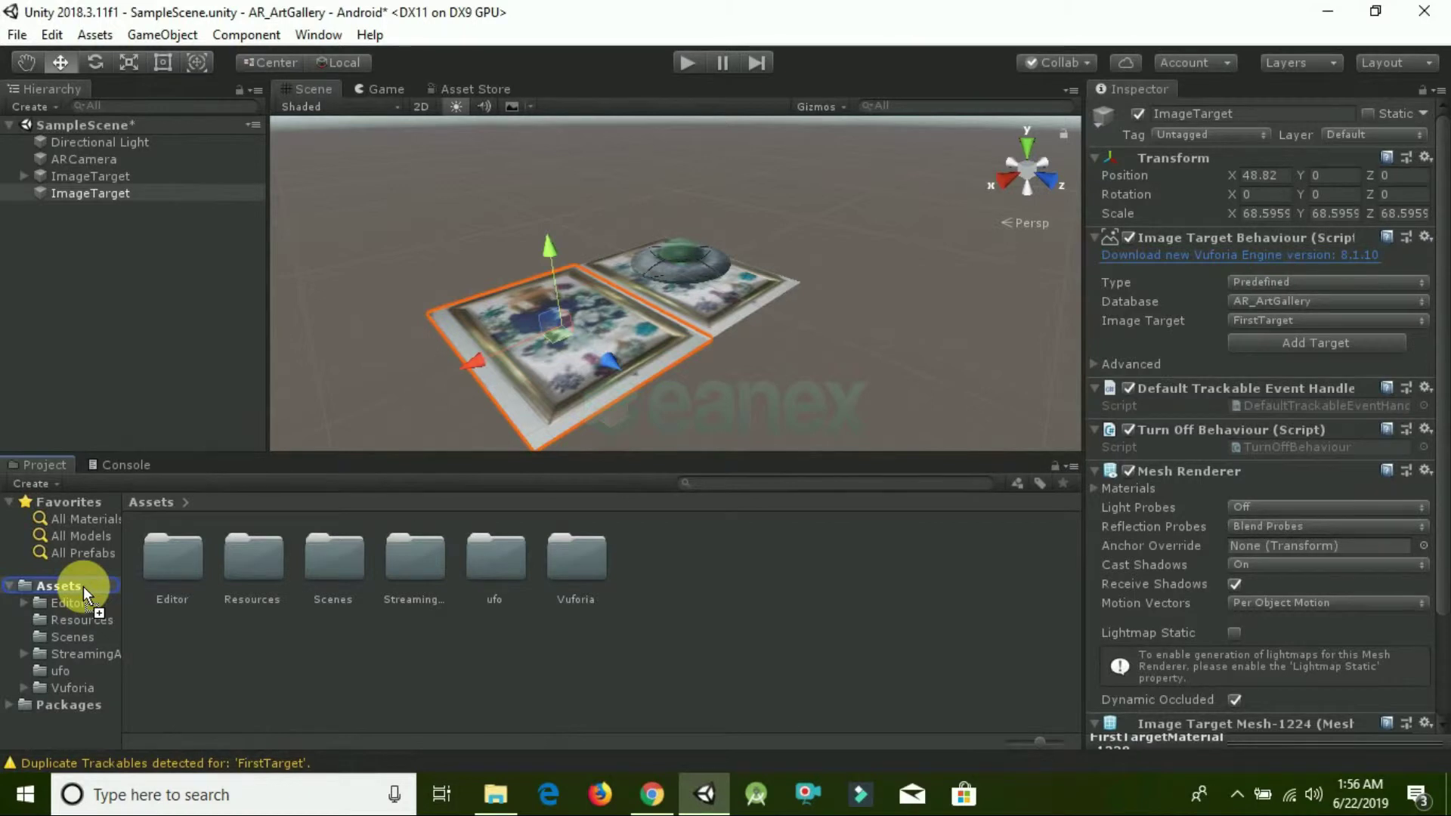
{"action": "left_click_drag", "start_coordinate": [83, 586], "coordinate": [83, 587]}
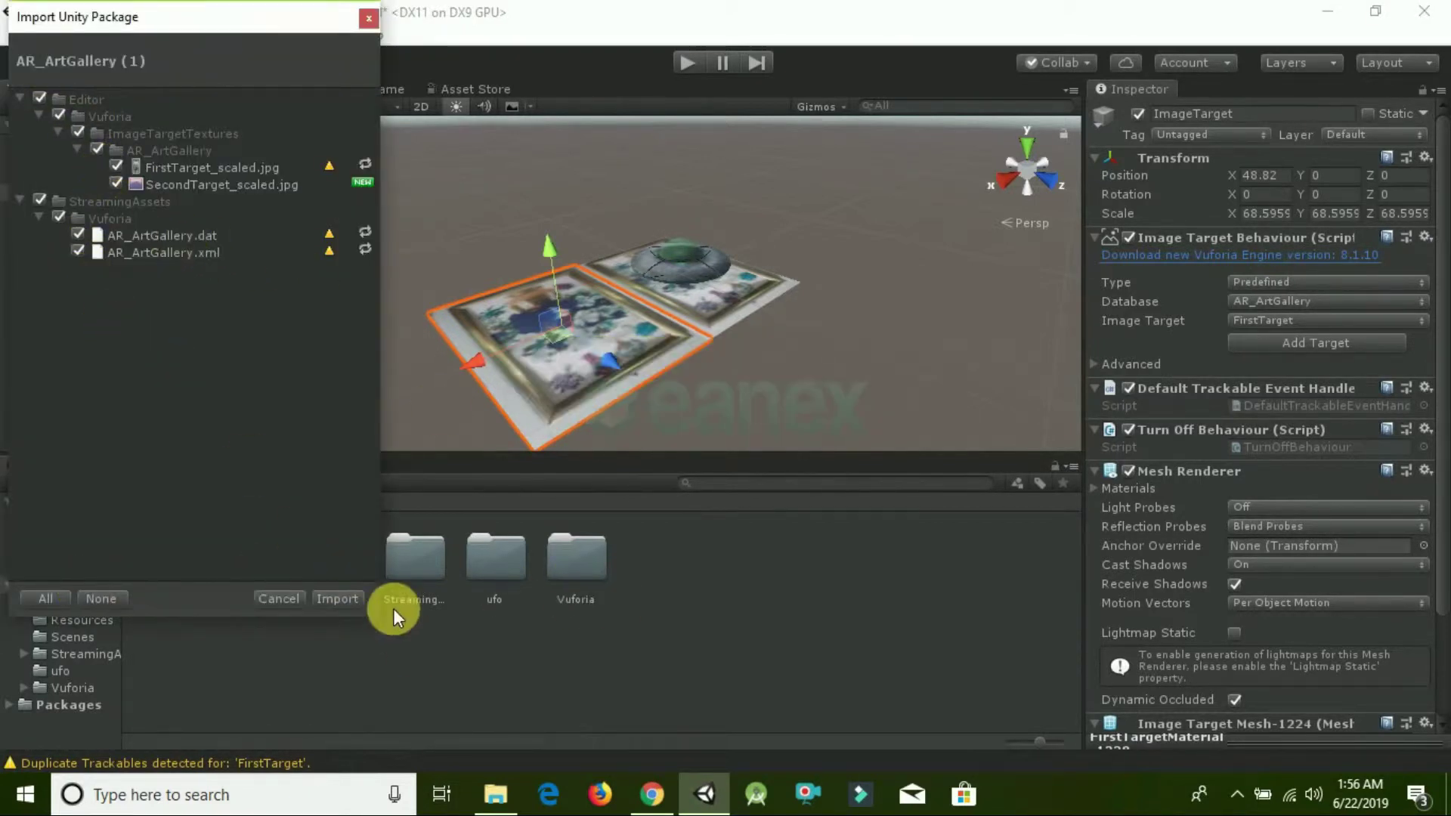
{"action": "left_click", "coordinate": [343, 599]}
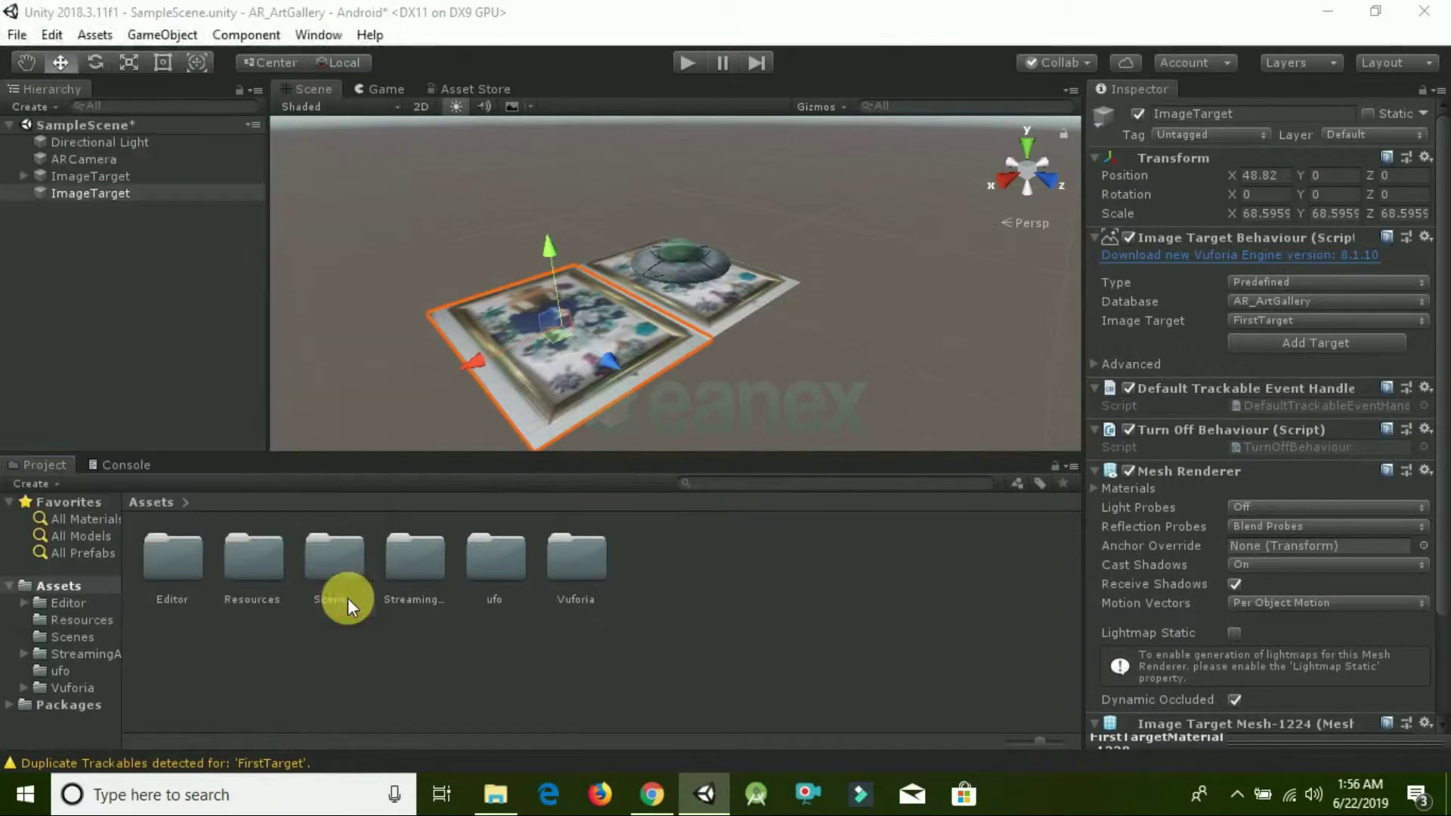
Set the second ImageTarget's Image Target to SecondTarget
{"action": "left_click", "coordinate": [102, 193]}
{"action": "left_click", "coordinate": [1360, 319]}
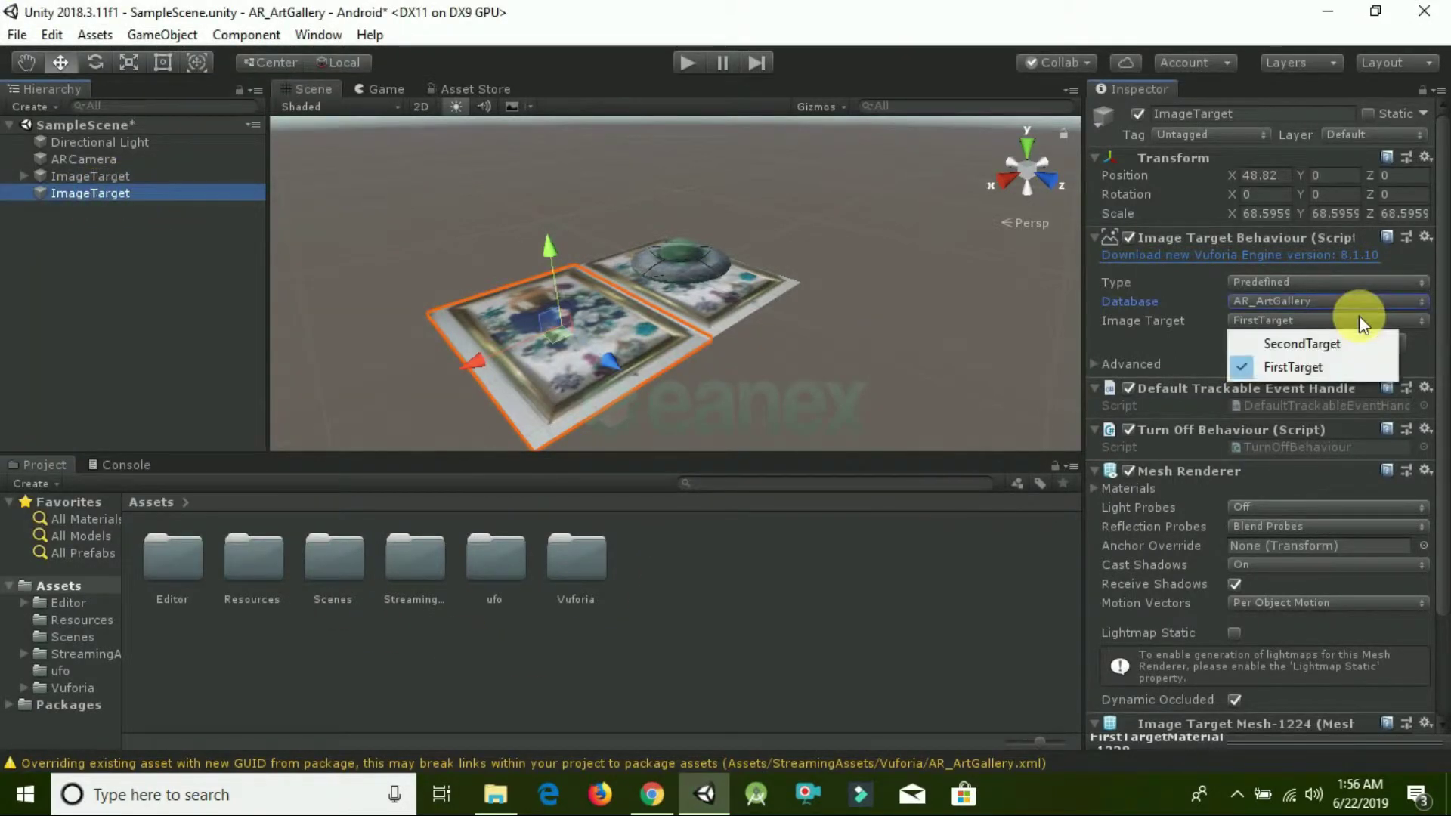
{"action": "left_click", "coordinate": [1292, 345]}
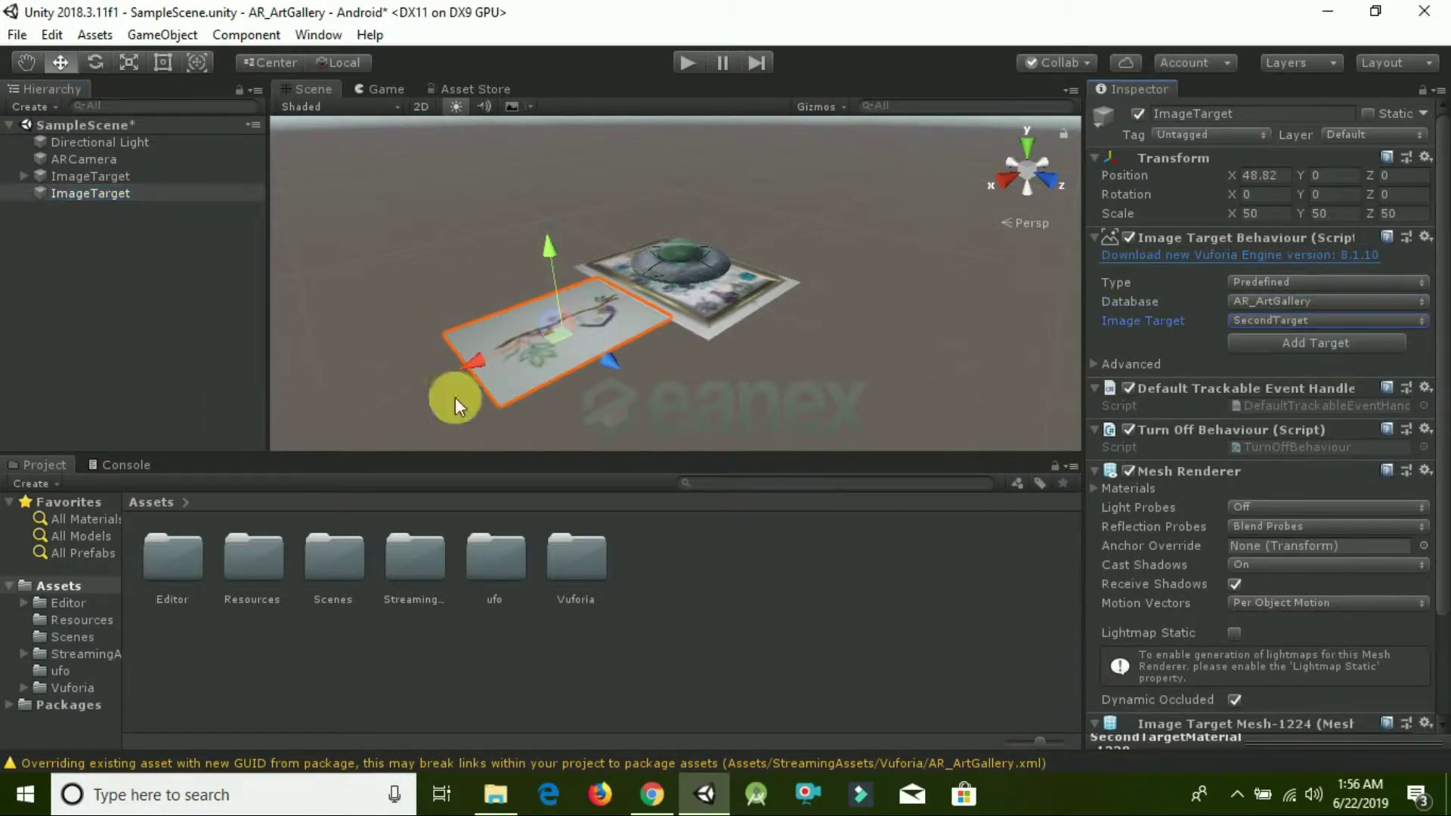
{"action": "scroll", "coordinate": [441, 282], "scroll_direction": "down", "scroll_amount": 2}
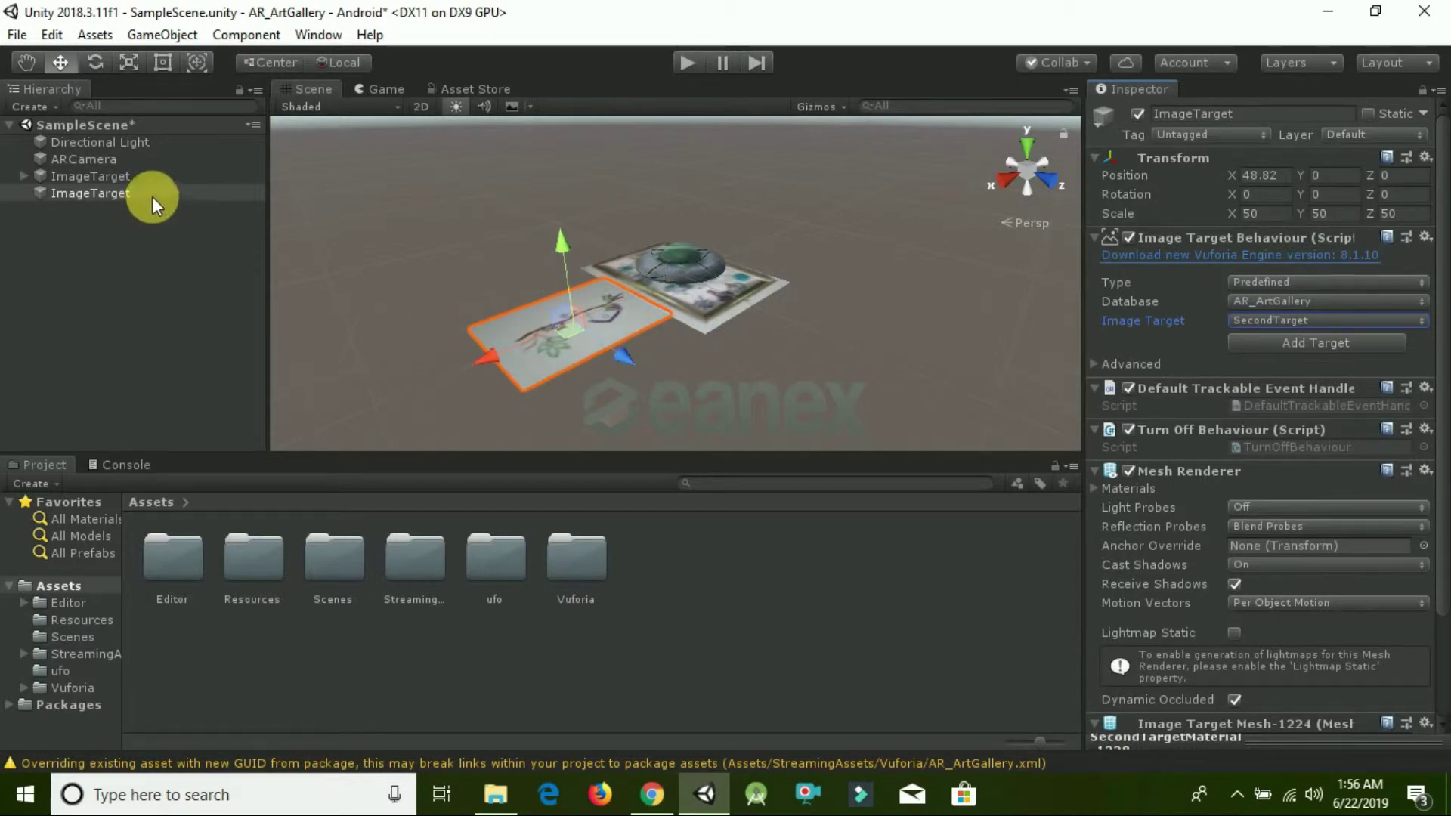
Add a Plane under the second ImageTarget and scale it to 0.05
{"action": "right_click", "coordinate": [188, 191]}
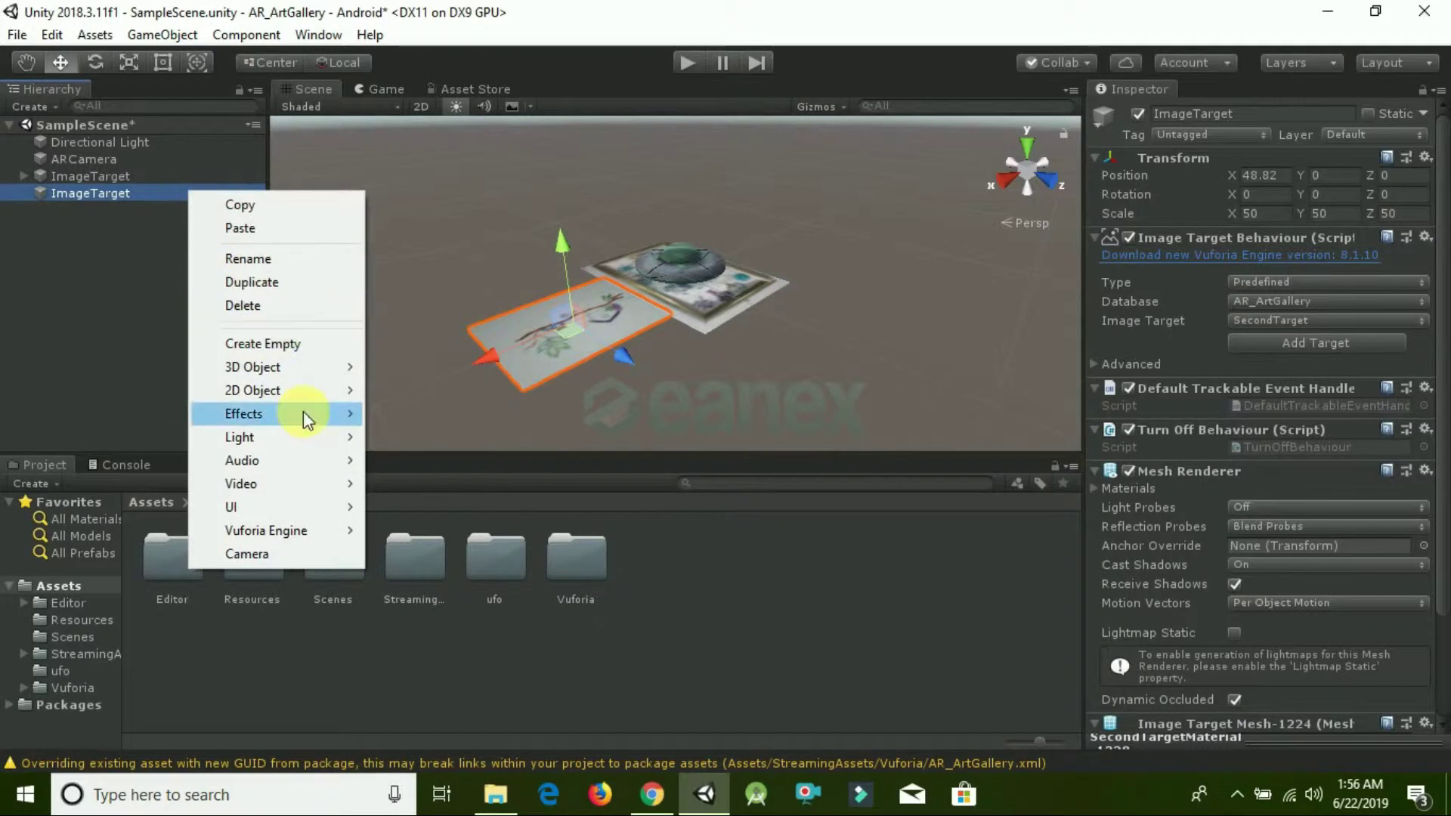
{"action": "mouse_move", "coordinate": [303, 374]}
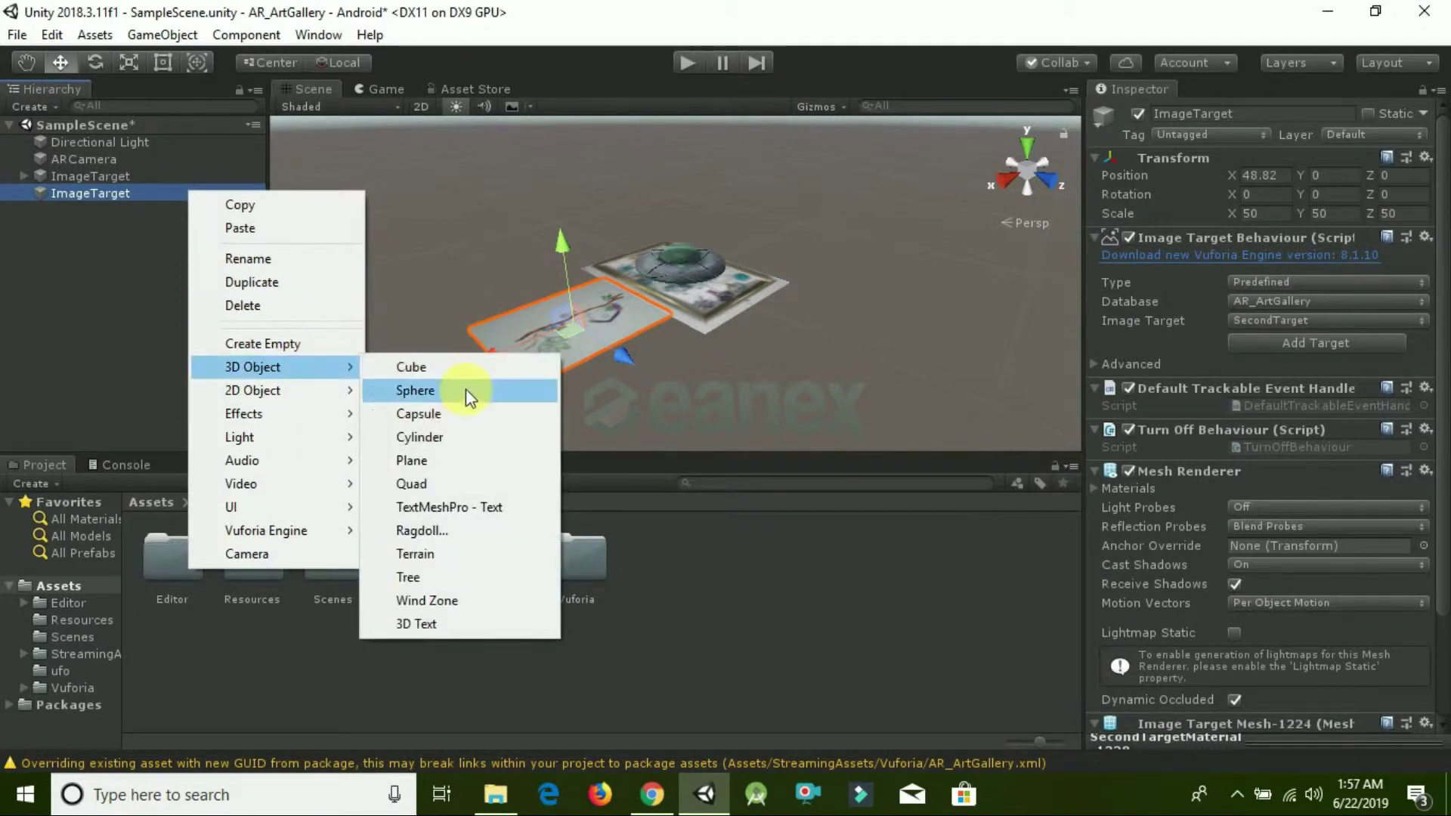
{"action": "left_click", "coordinate": [462, 461]}
{"action": "key", "text": "f"}
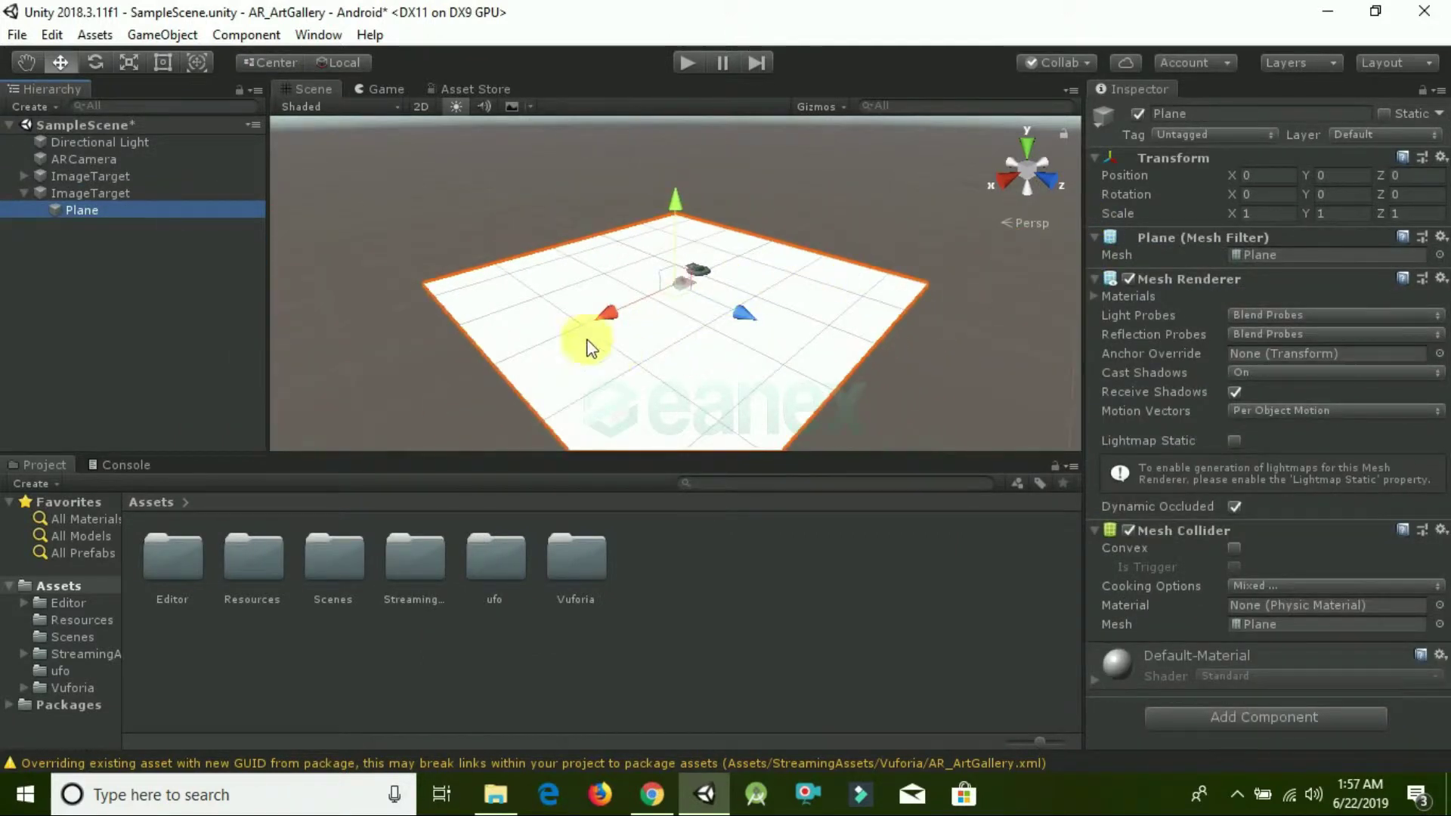
{"action": "left_click", "coordinate": [1286, 218]}
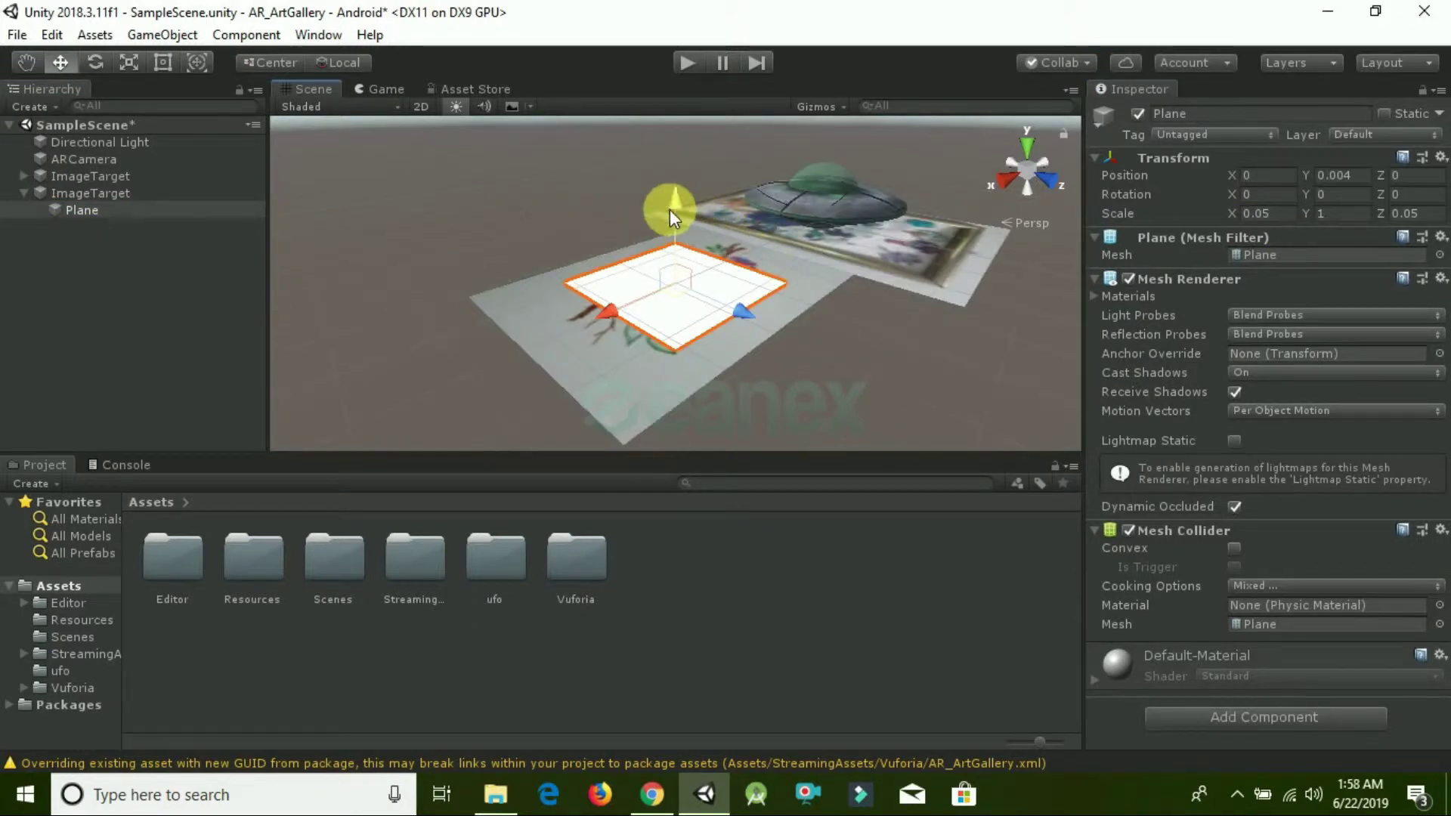
Create a new material in Assets named 'image'
{"action": "right_click", "coordinate": [694, 598]}
{"action": "right_click", "coordinate": [678, 586]}
{"action": "right_click", "coordinate": [603, 564]}
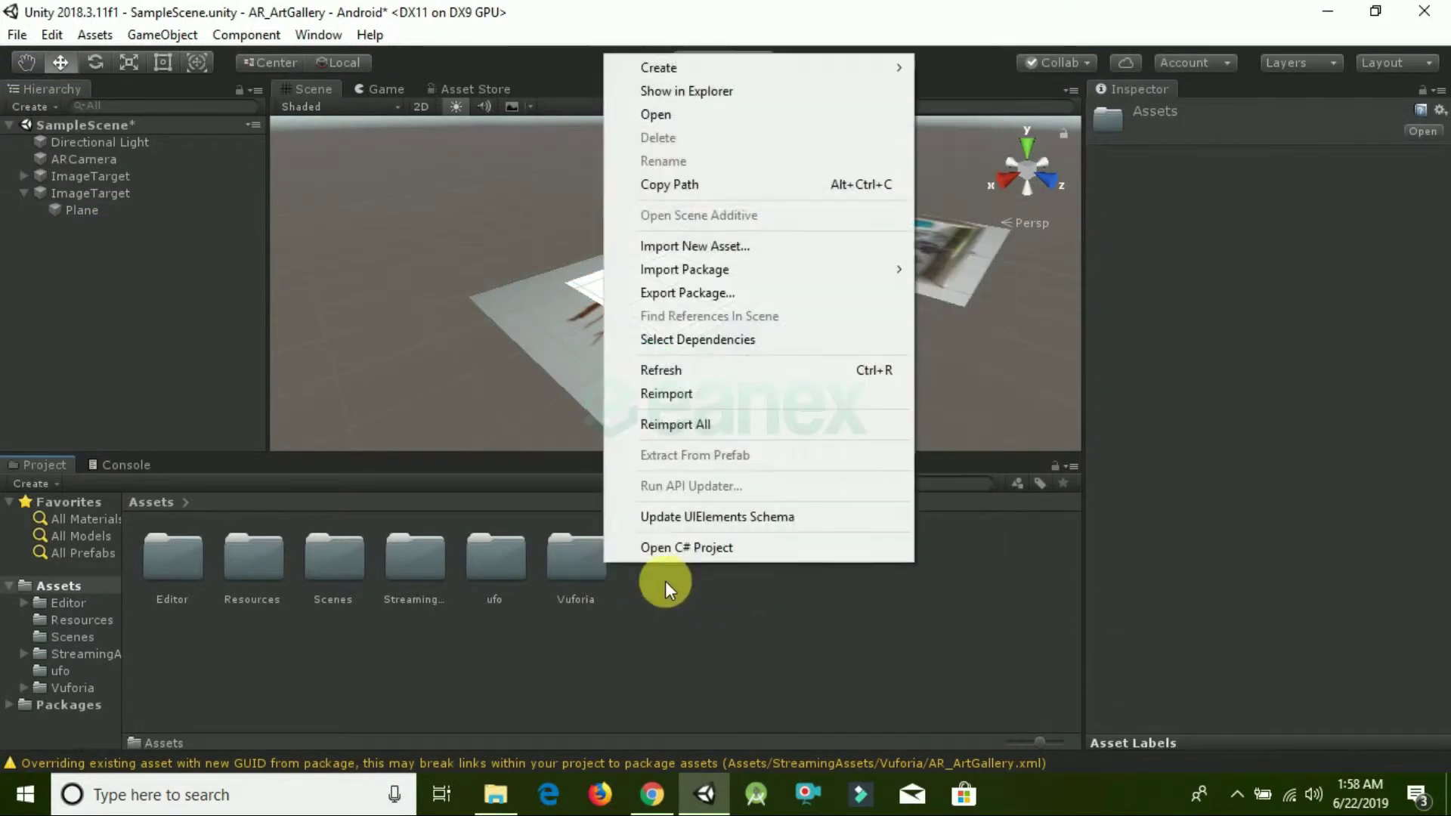
{"action": "right_click", "coordinate": [685, 579]}
{"action": "mouse_move", "coordinate": [832, 96]}
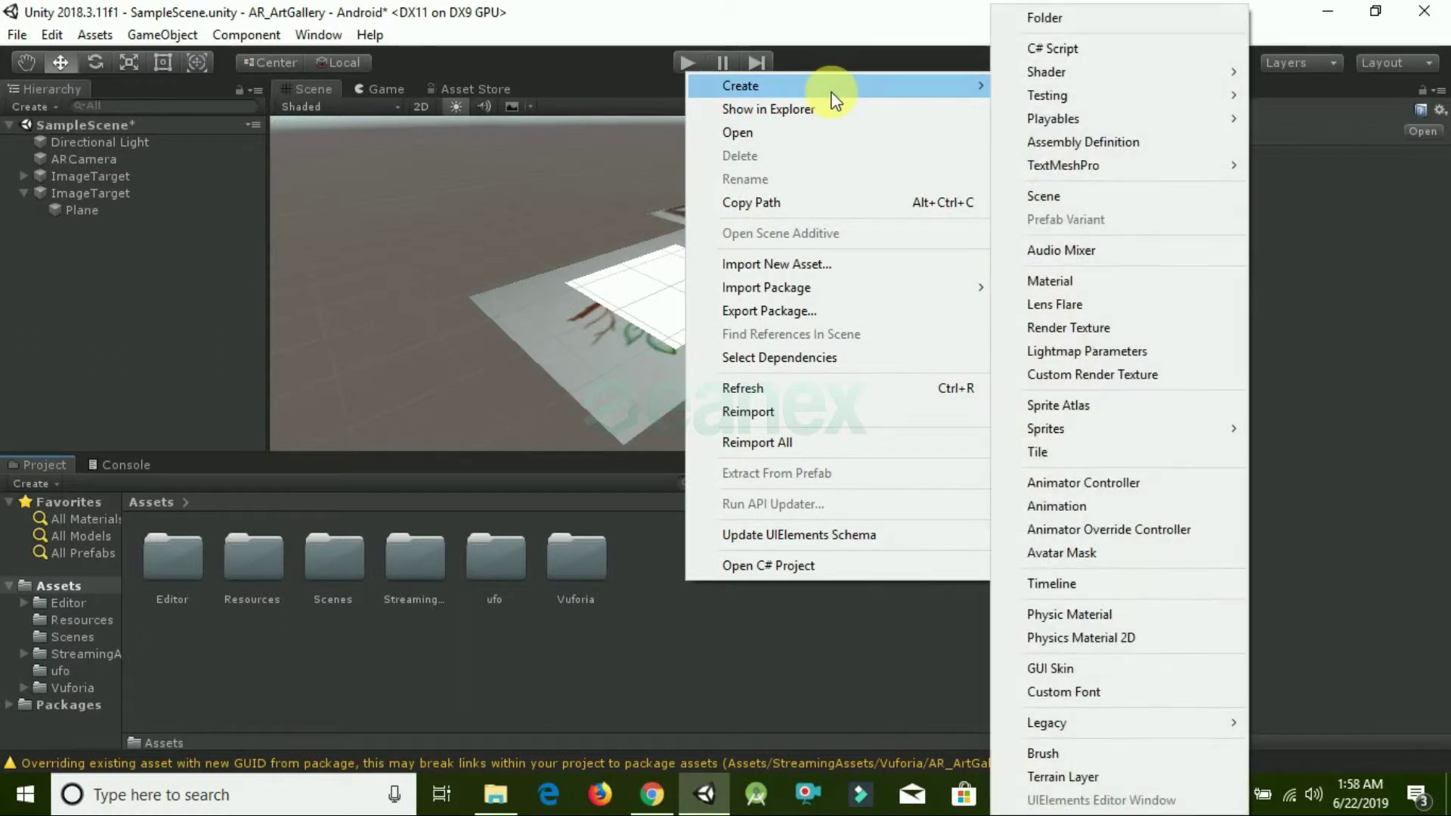
{"action": "left_click", "coordinate": [1092, 280]}
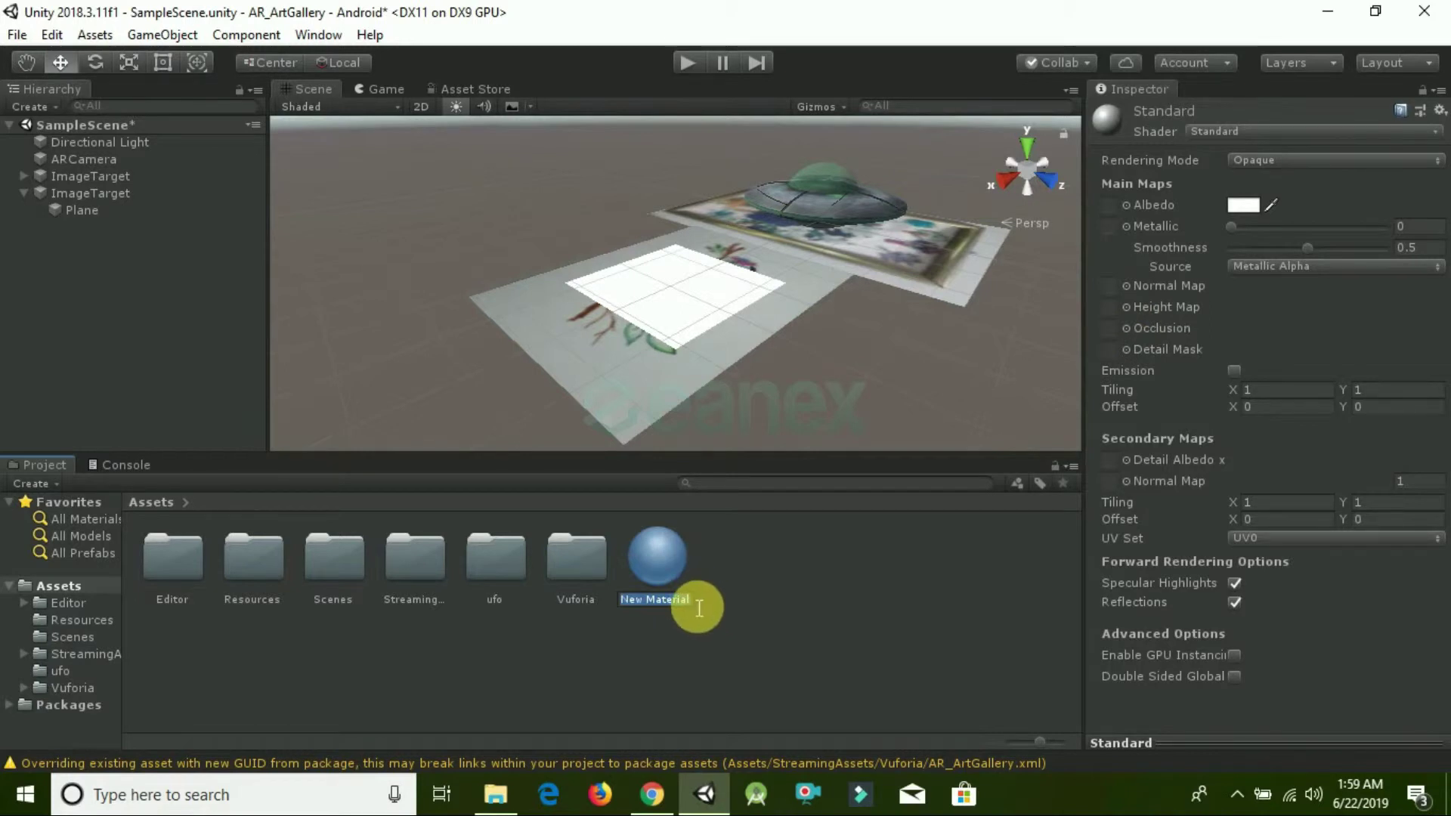
{"action": "type", "text": "image"}
{"action": "left_click", "coordinate": [761, 579]}
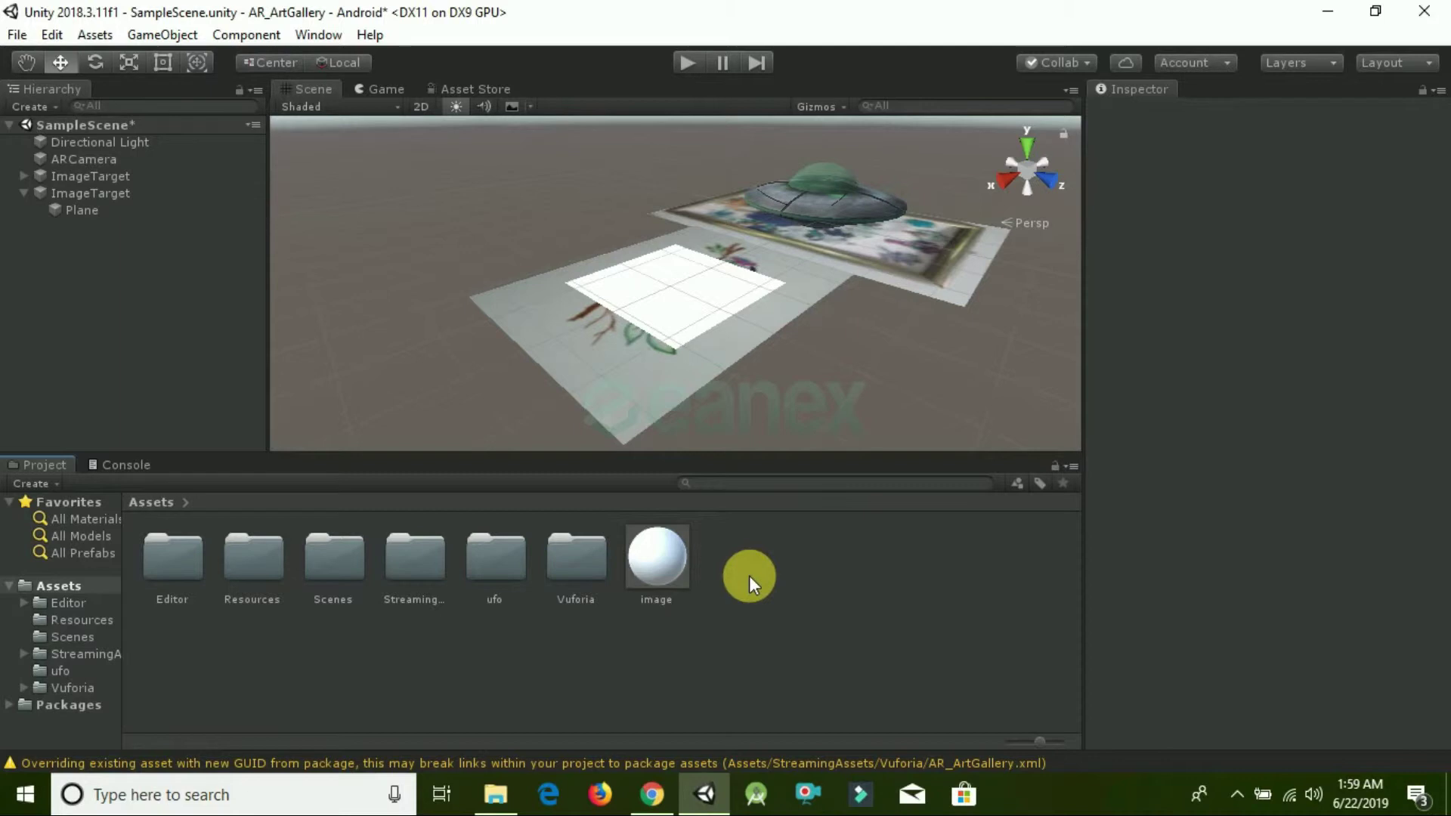
{"action": "left_click", "coordinate": [683, 349]}
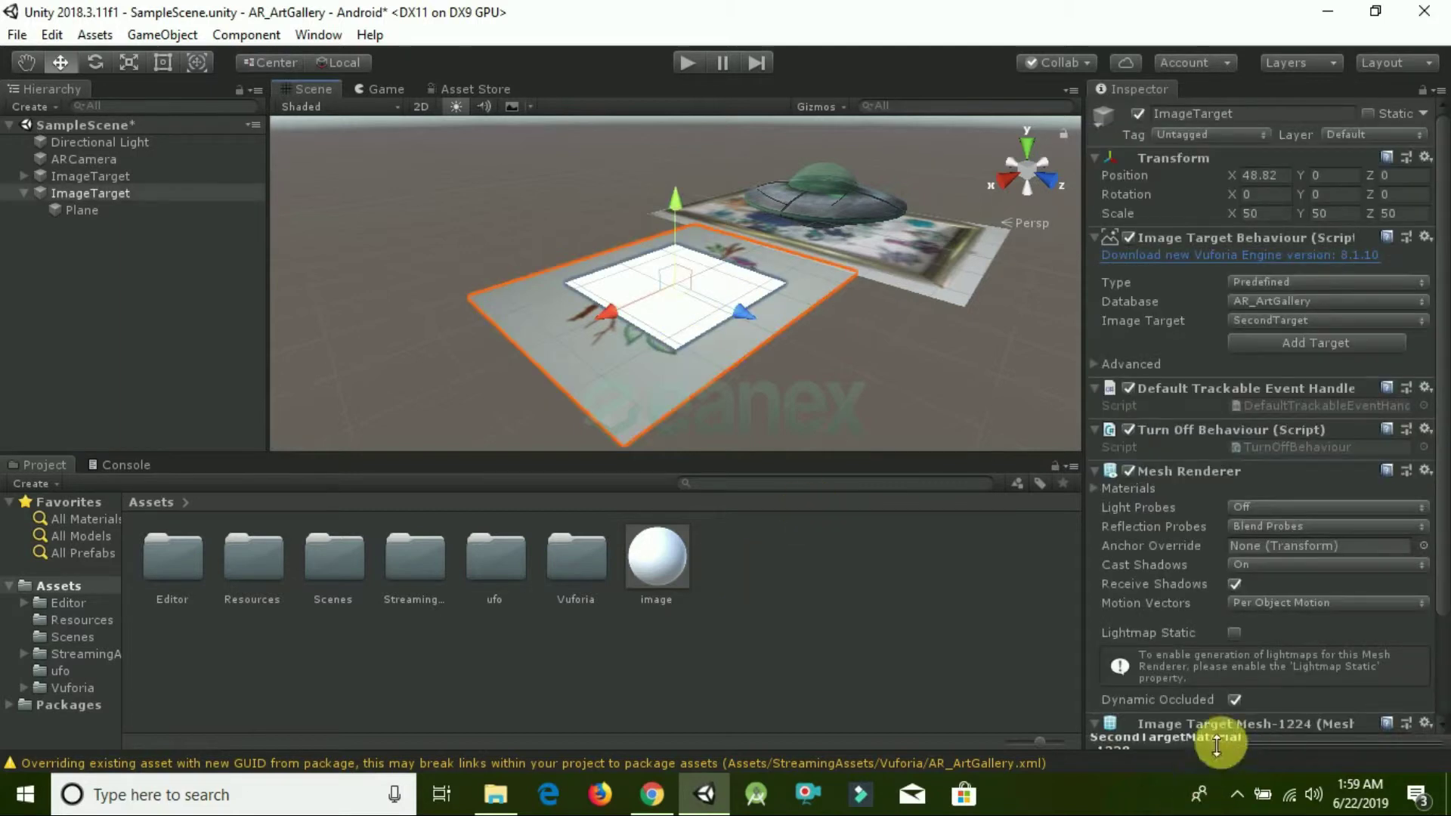
Drag price.png from the desktop into the Unity Assets panel
{"action": "key", "text": "super+d"}
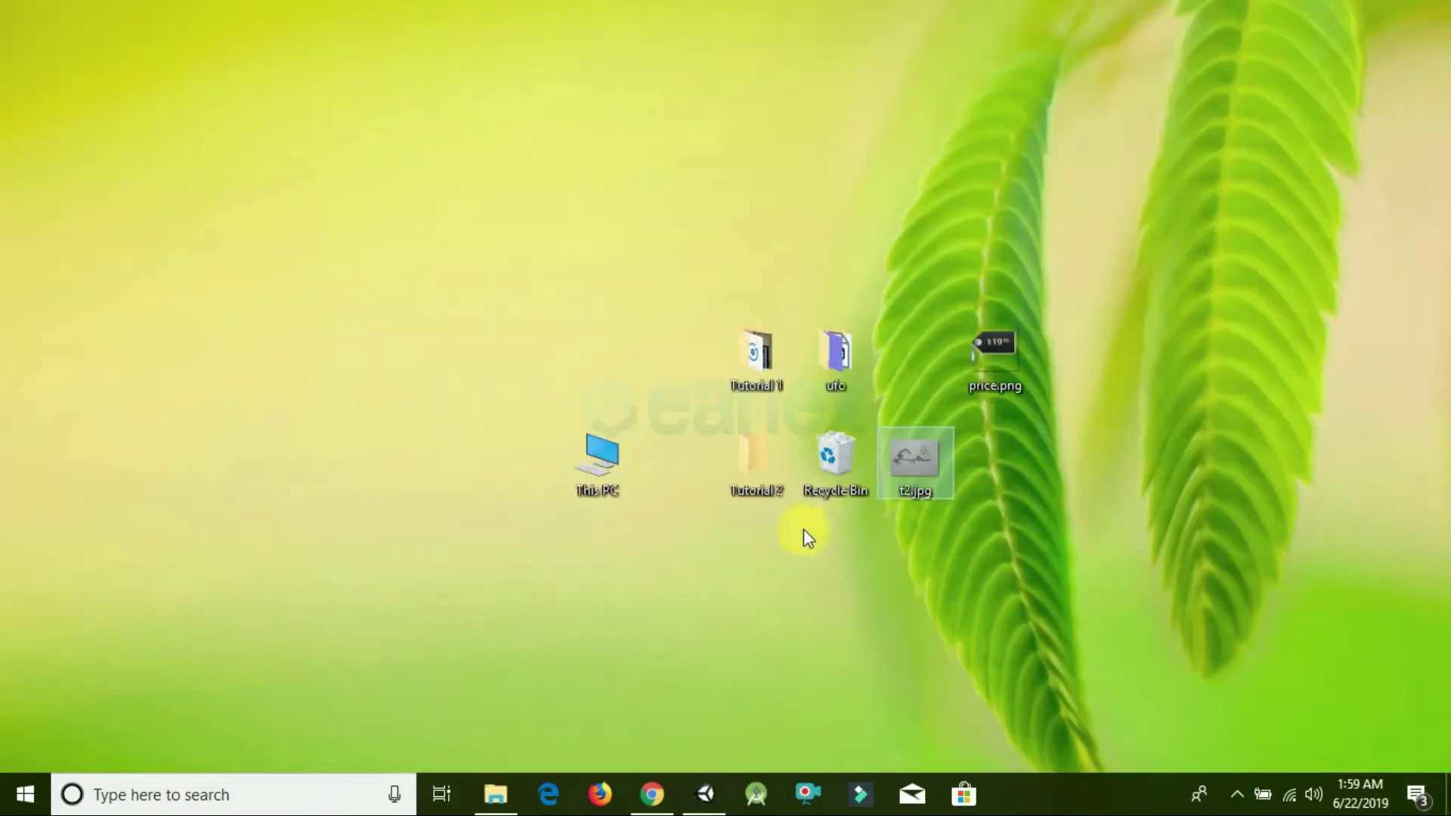
{"action": "left_click_drag", "start_coordinate": [926, 461], "coordinate": [727, 727]}
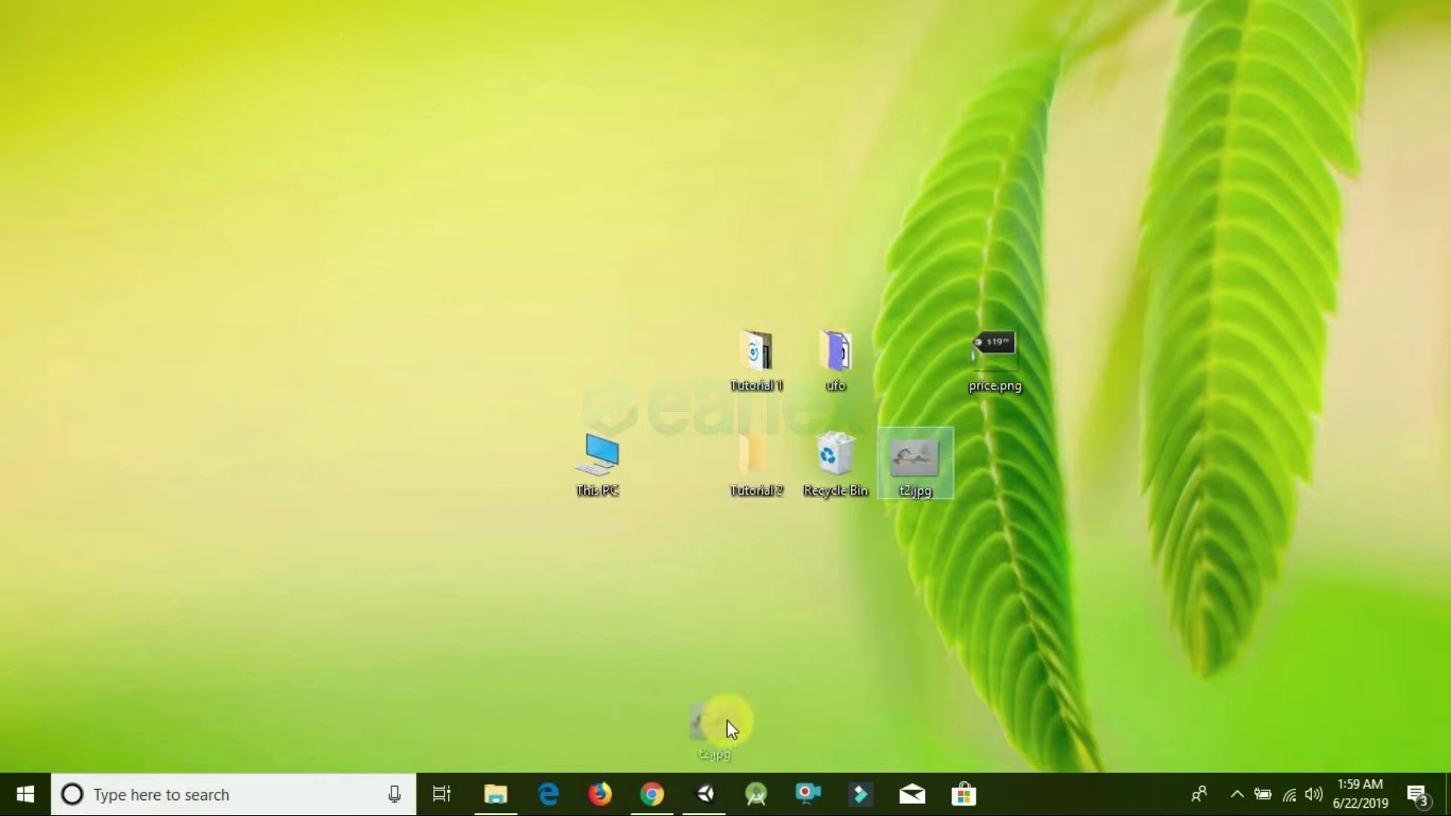
{"action": "left_click_drag", "start_coordinate": [764, 602], "coordinate": [924, 458]}
{"action": "left_click_drag", "start_coordinate": [995, 353], "coordinate": [710, 707]}
{"action": "left_click_drag", "start_coordinate": [668, 764], "coordinate": [897, 558]}
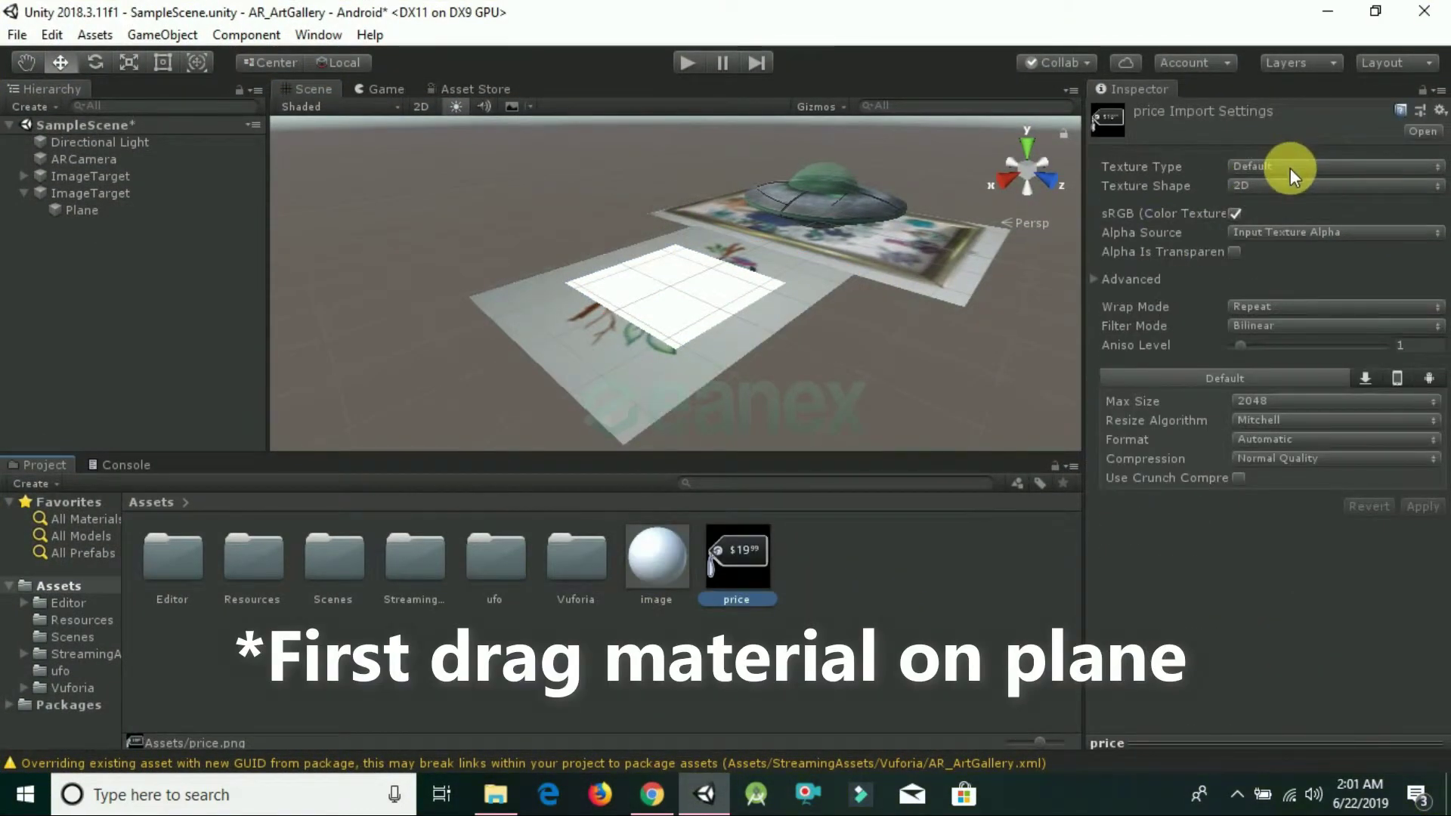
Make price a Sprite (2D and UI) texture and set it as the image material's Albedo
{"action": "left_click", "coordinate": [1290, 166]}
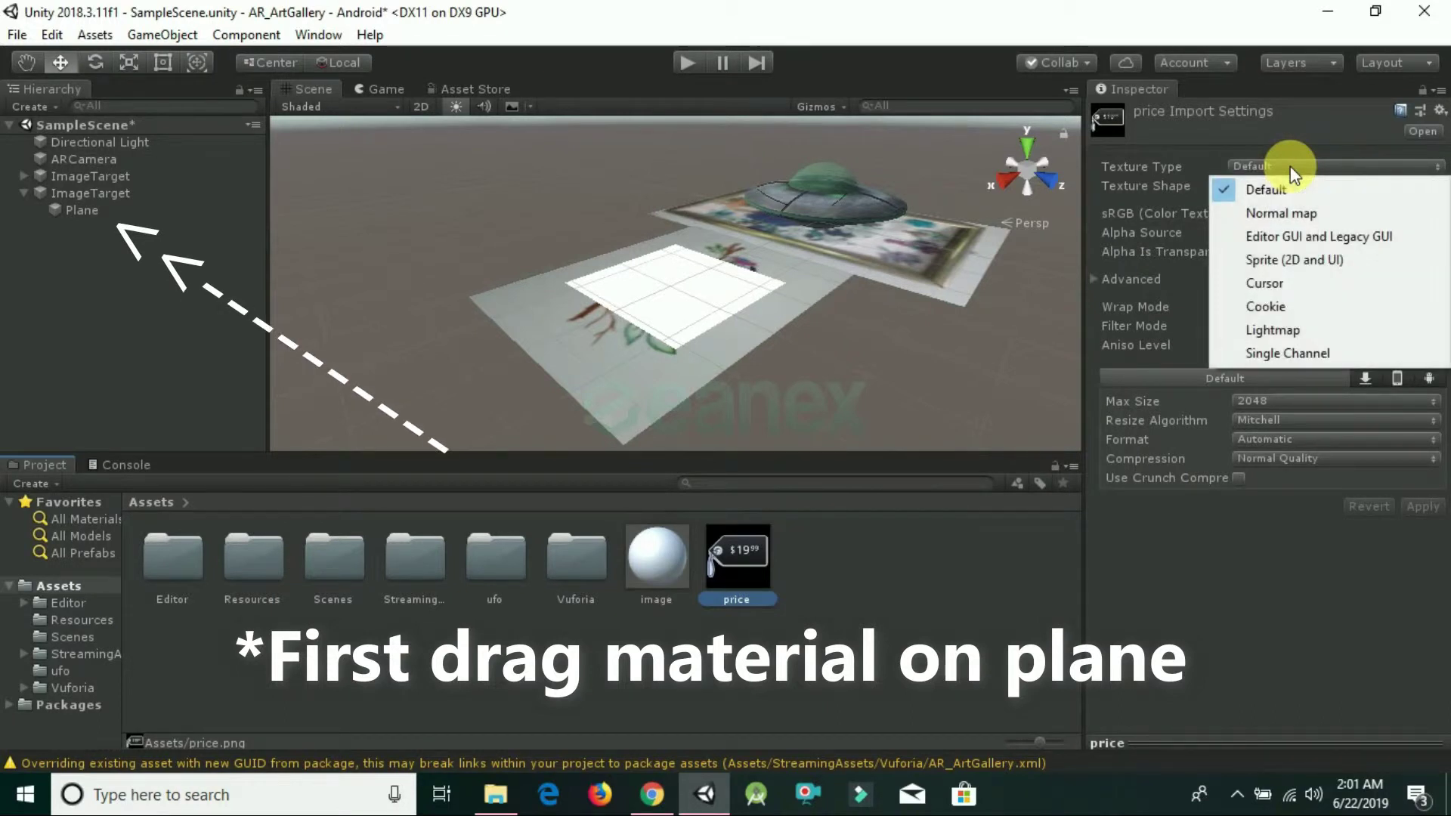
{"action": "left_click", "coordinate": [1309, 260]}
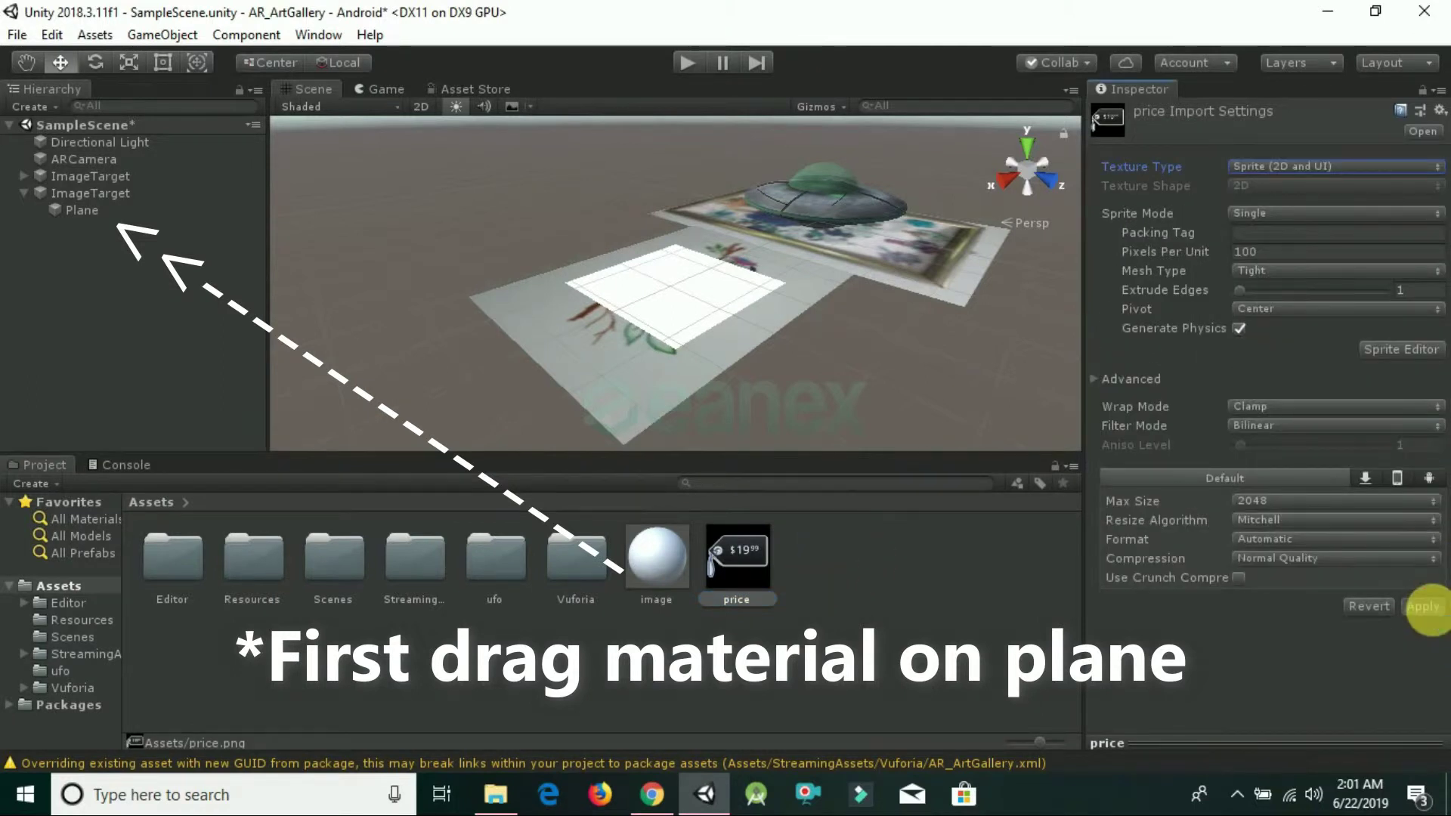
{"action": "left_click", "coordinate": [657, 559]}
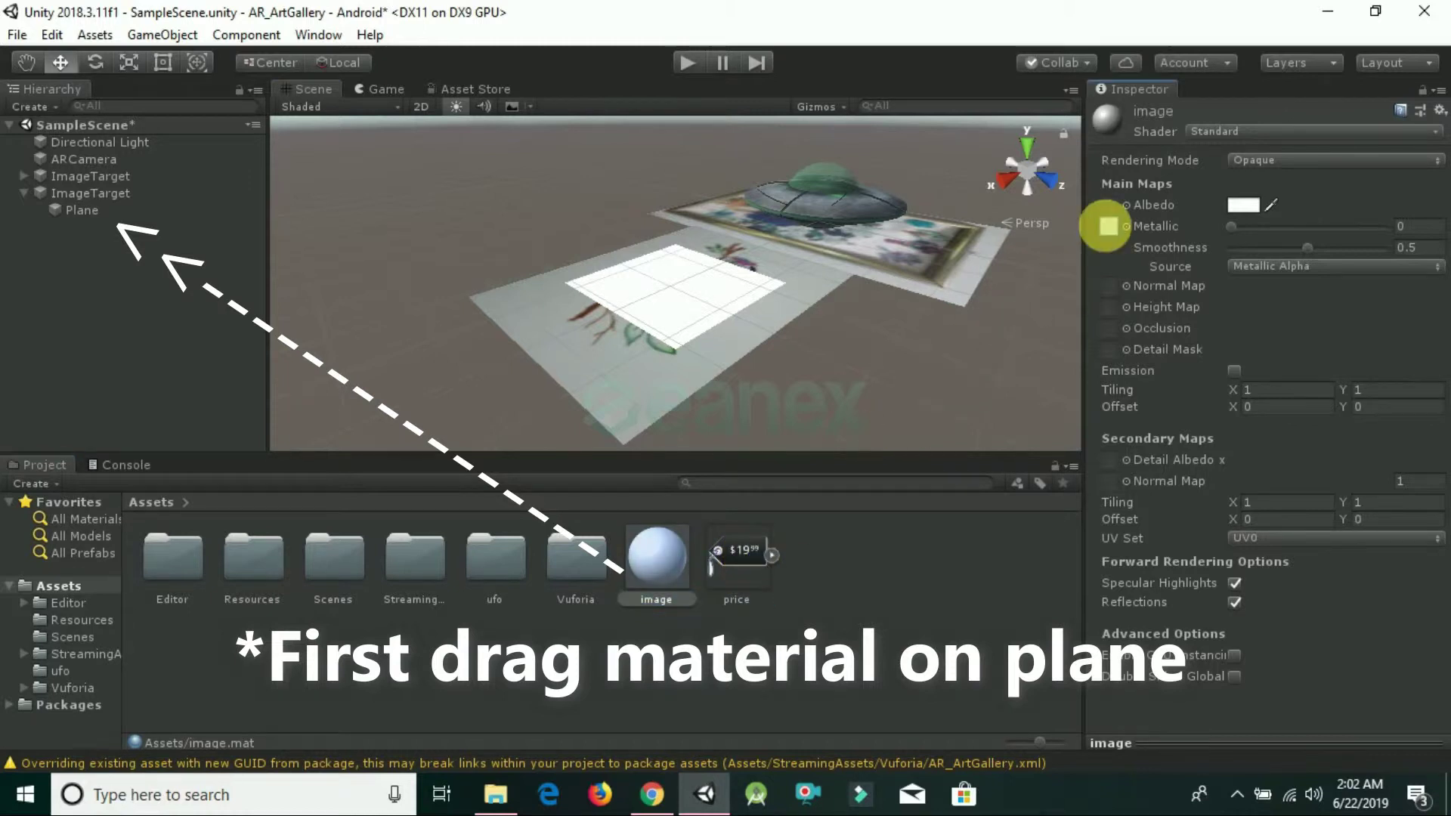
{"action": "left_click_drag", "start_coordinate": [1108, 206], "coordinate": [1107, 206]}
{"action": "left_click", "coordinate": [779, 359]}
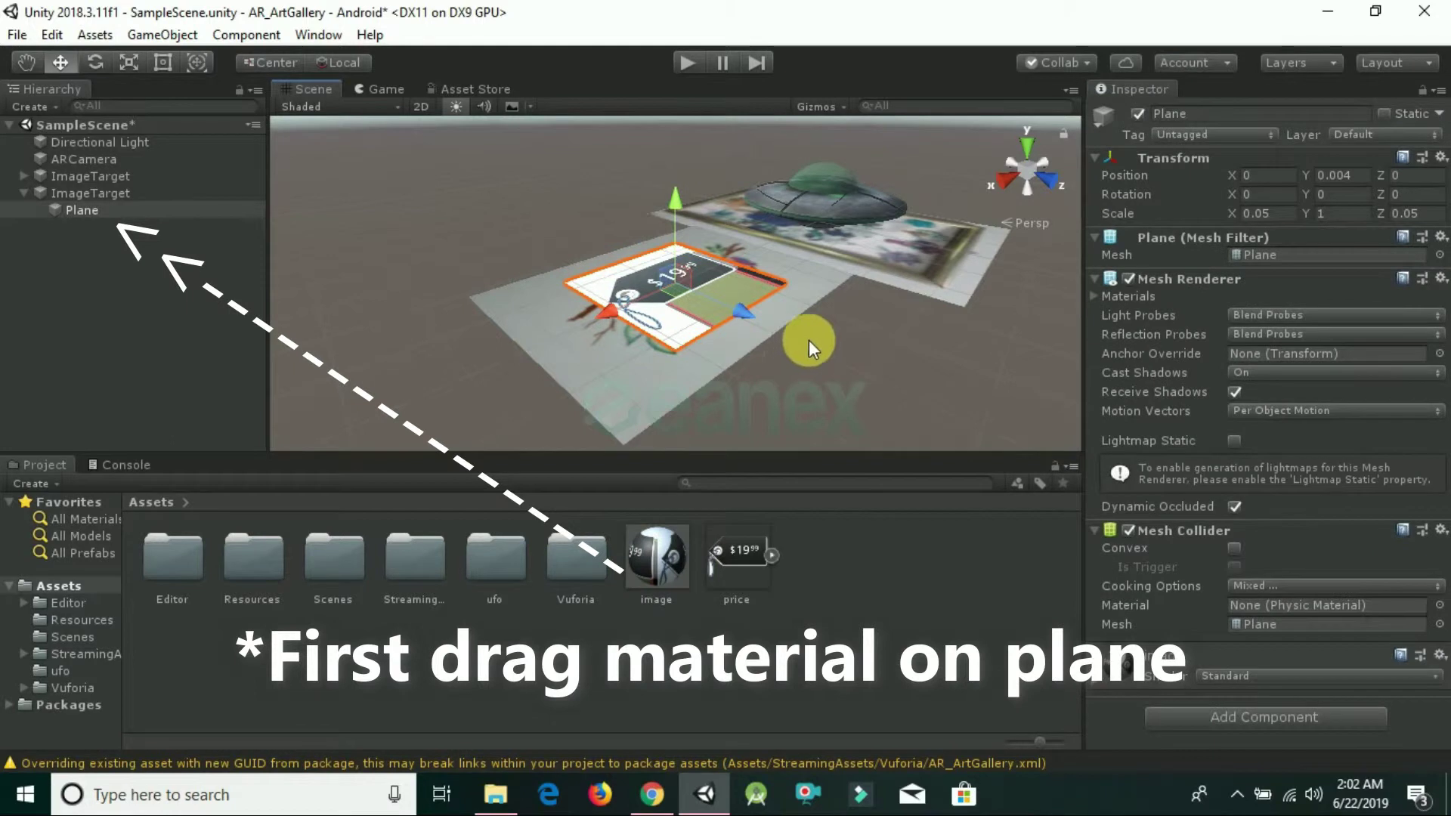
{"action": "left_click", "coordinate": [144, 208]}
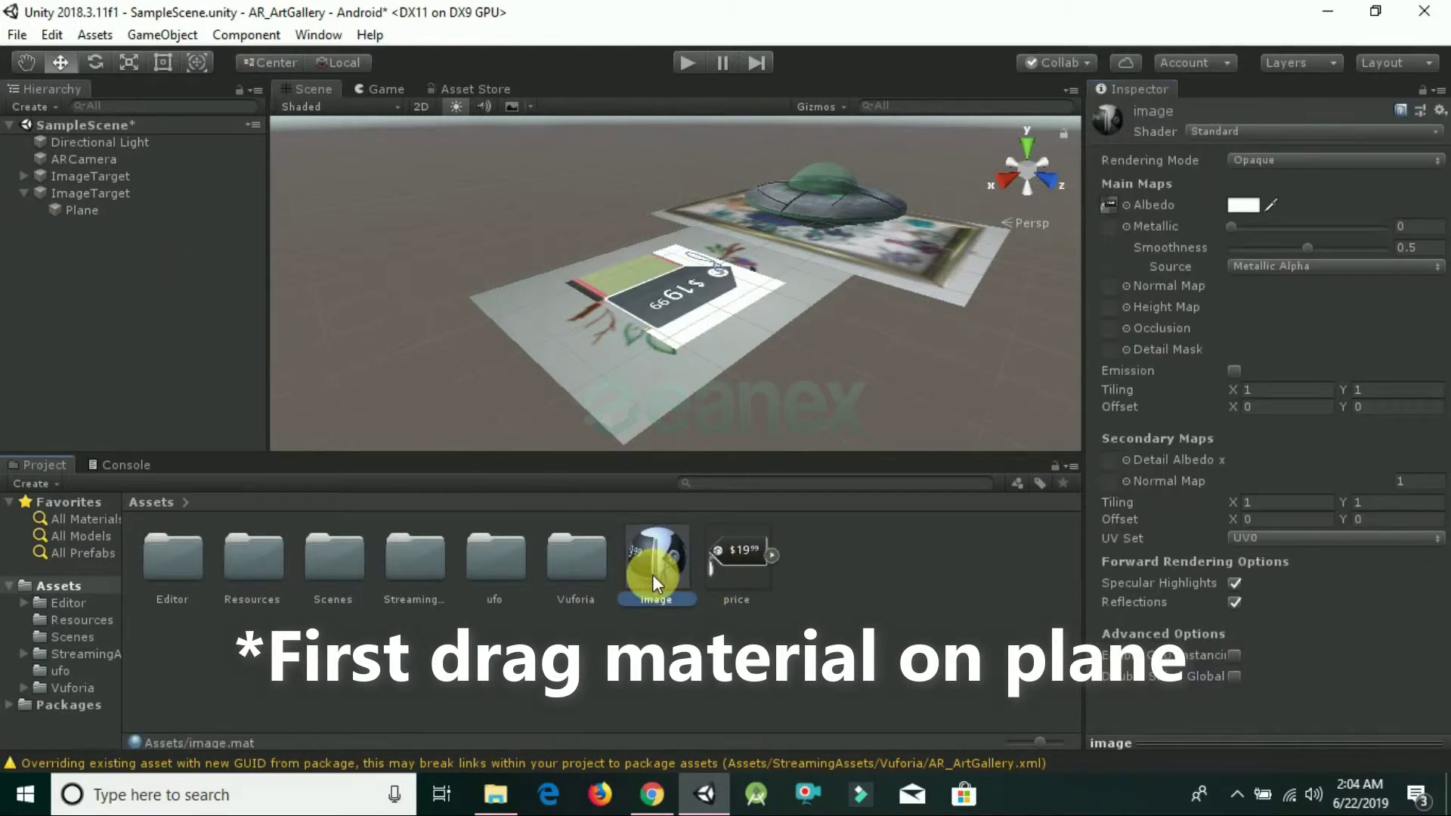
Set the image material's shader to Legacy Shaders/Transparent/Cutout/Bumped Specular
{"action": "left_click", "coordinate": [1262, 130]}
{"action": "mouse_move", "coordinate": [1338, 536]}
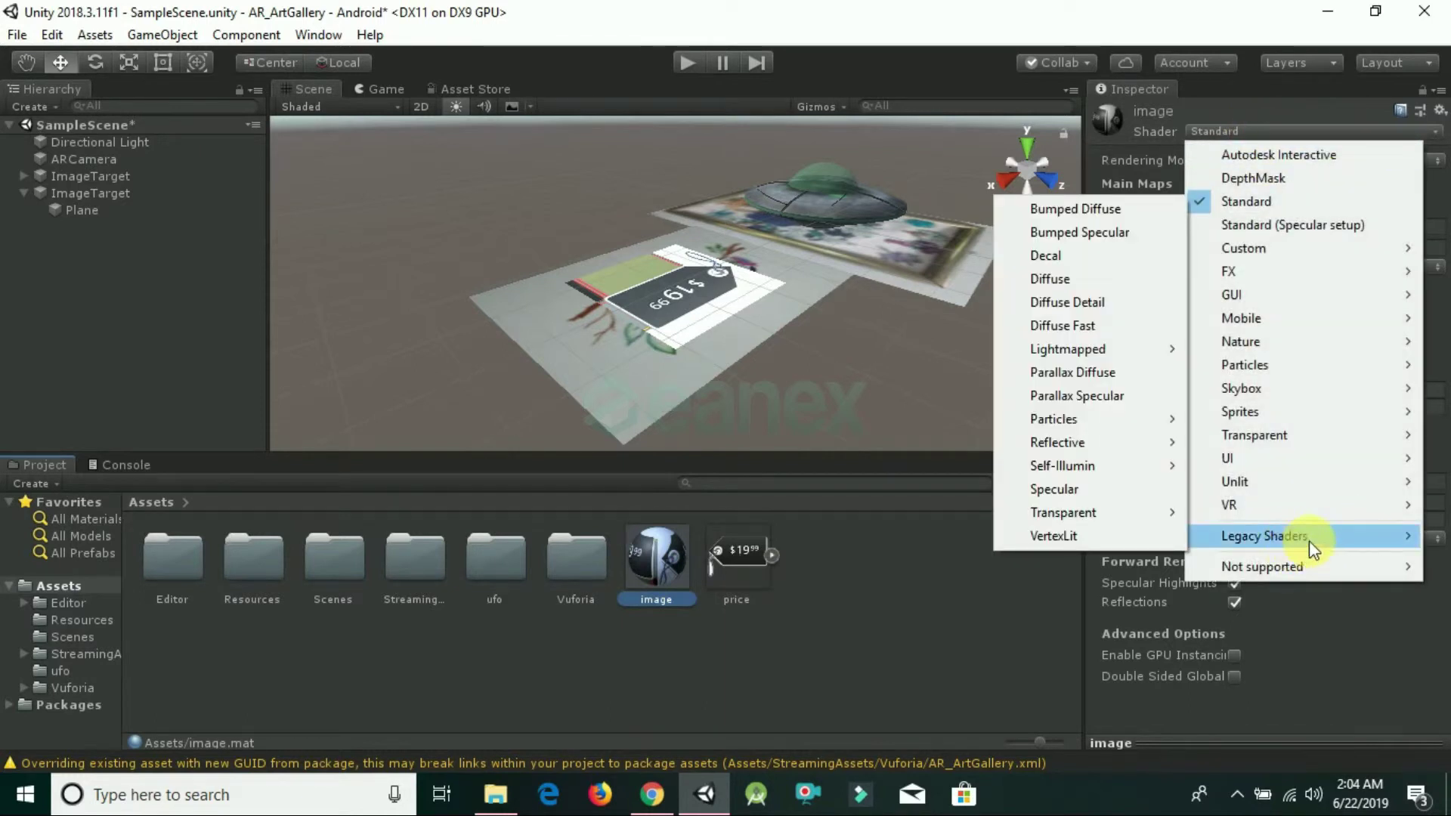
{"action": "mouse_move", "coordinate": [1128, 524]}
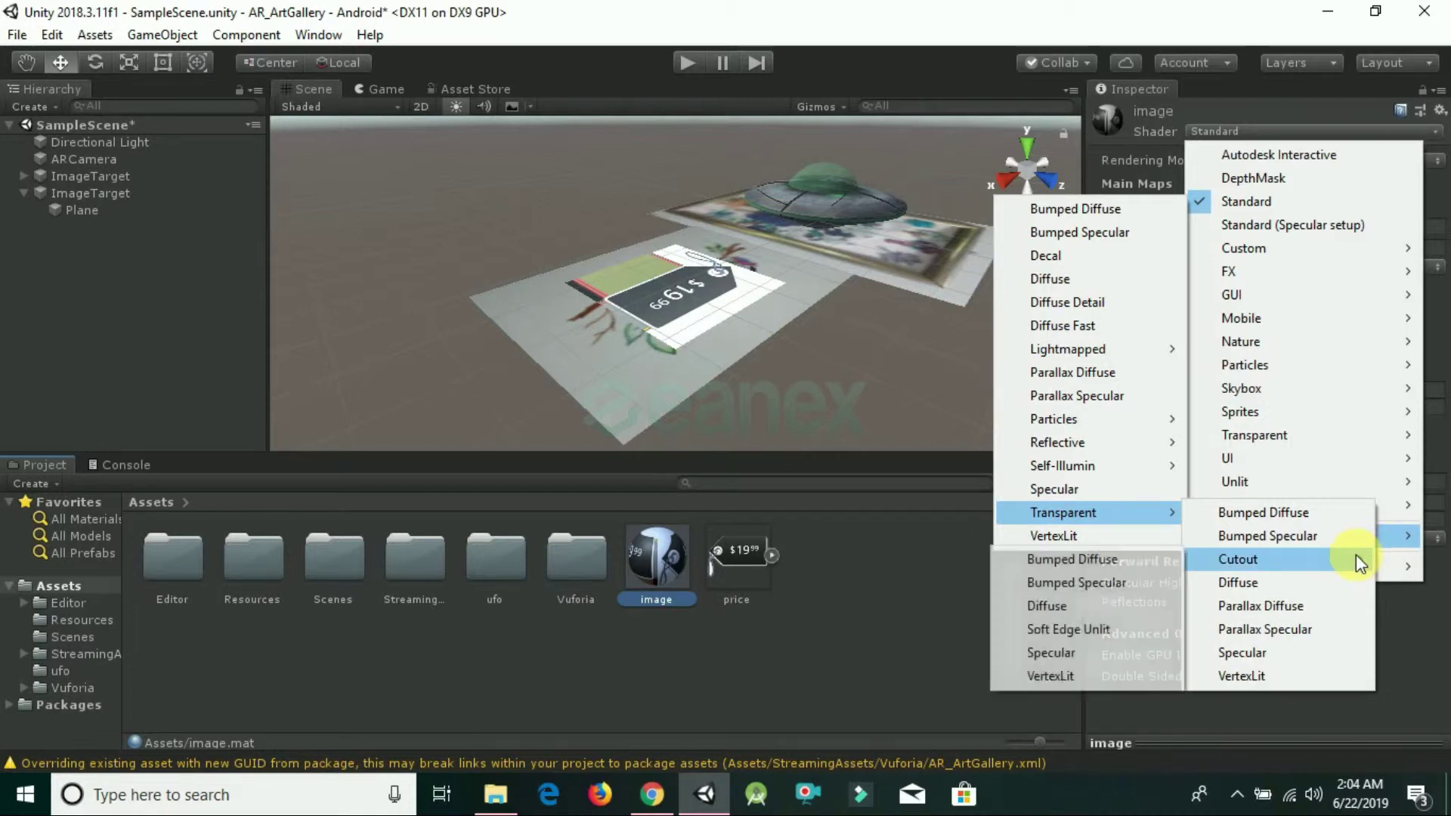
{"action": "left_click", "coordinate": [1086, 592]}
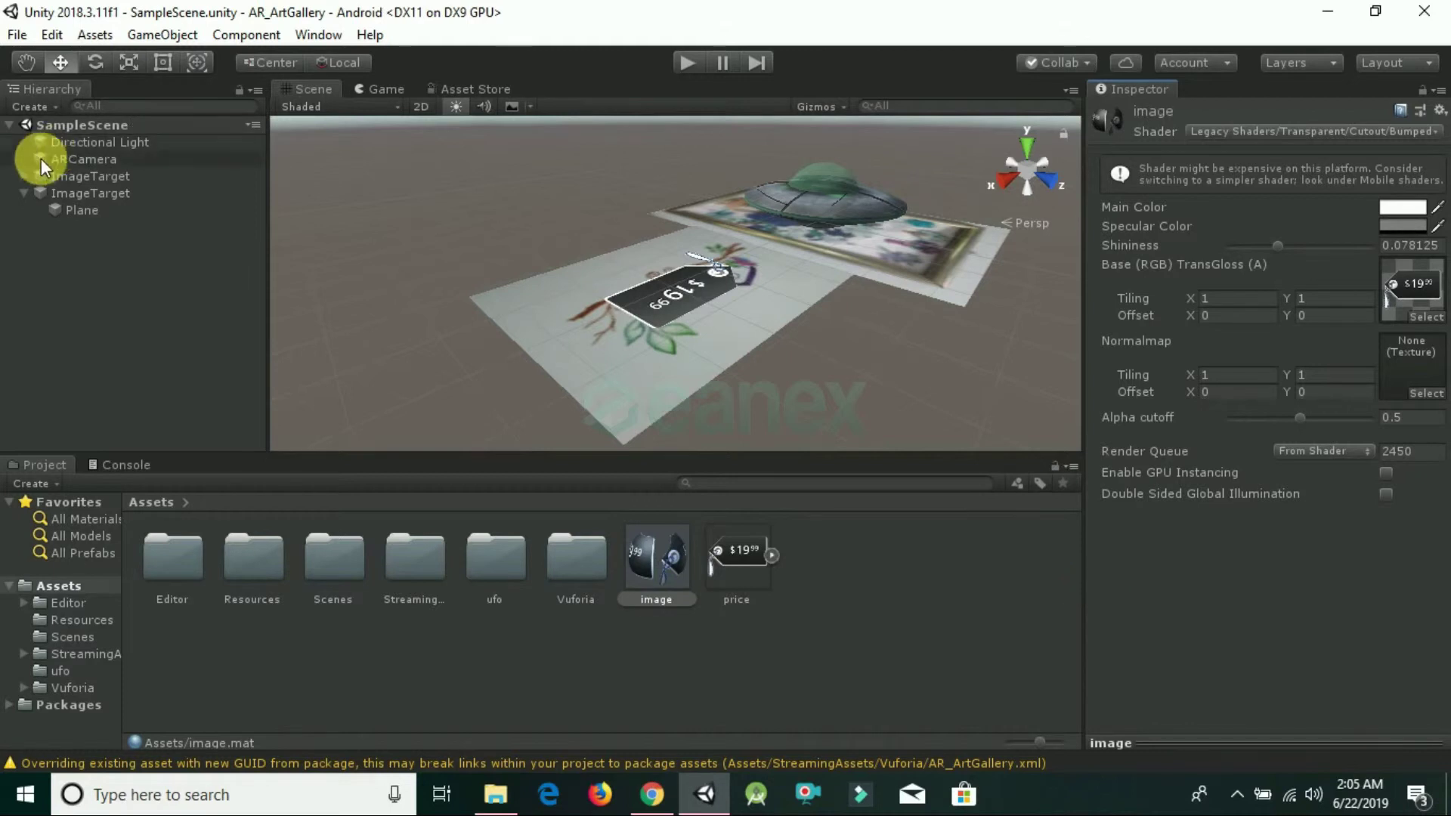
Save the scene, then Build And Run for Android as AR_ArtGallery2.apk
{"action": "key", "text": "ctrl+s"}
{"action": "left_click", "coordinate": [15, 37]}
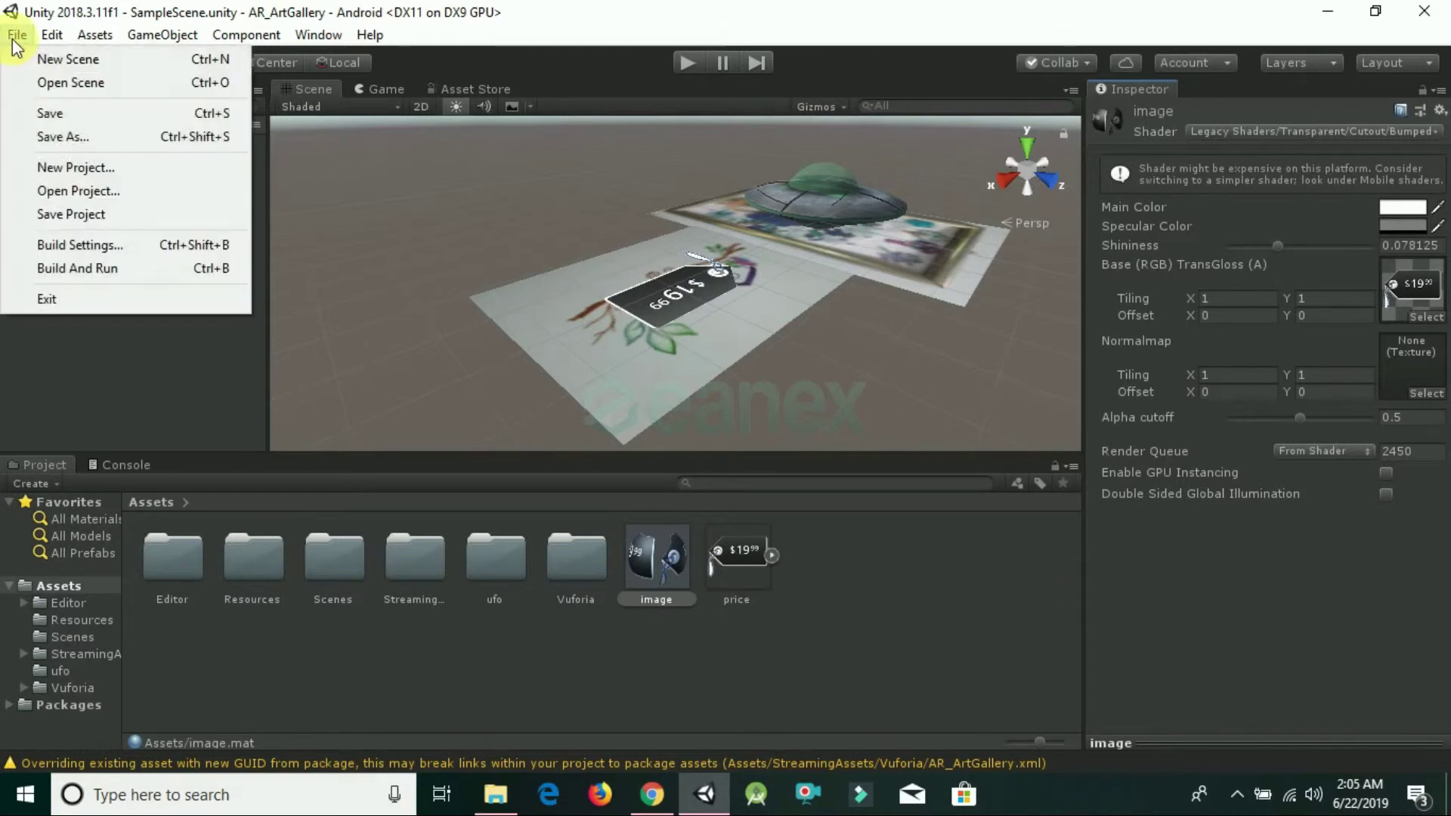
{"action": "left_click", "coordinate": [156, 246]}
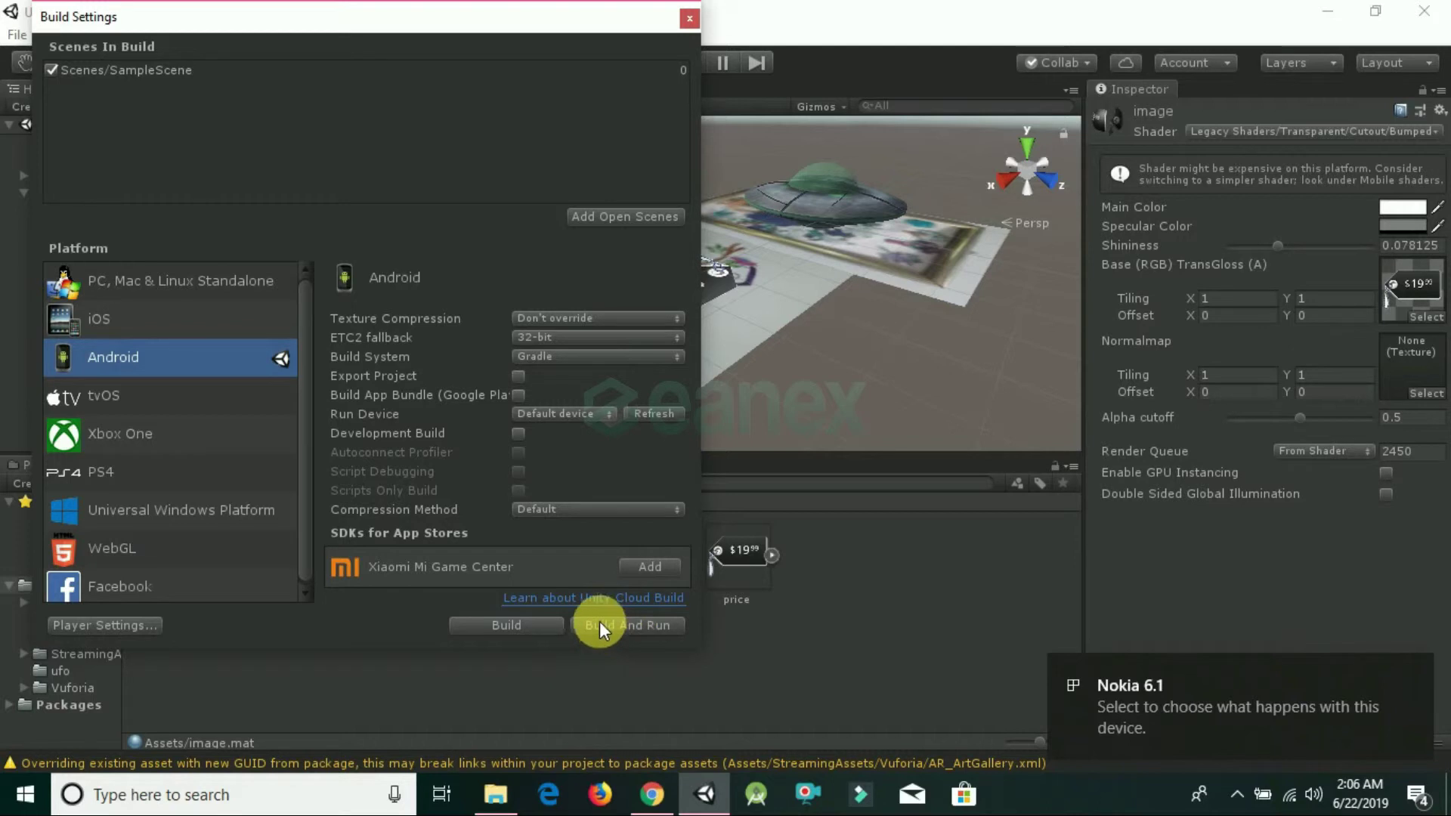
{"action": "left_click", "coordinate": [600, 621]}
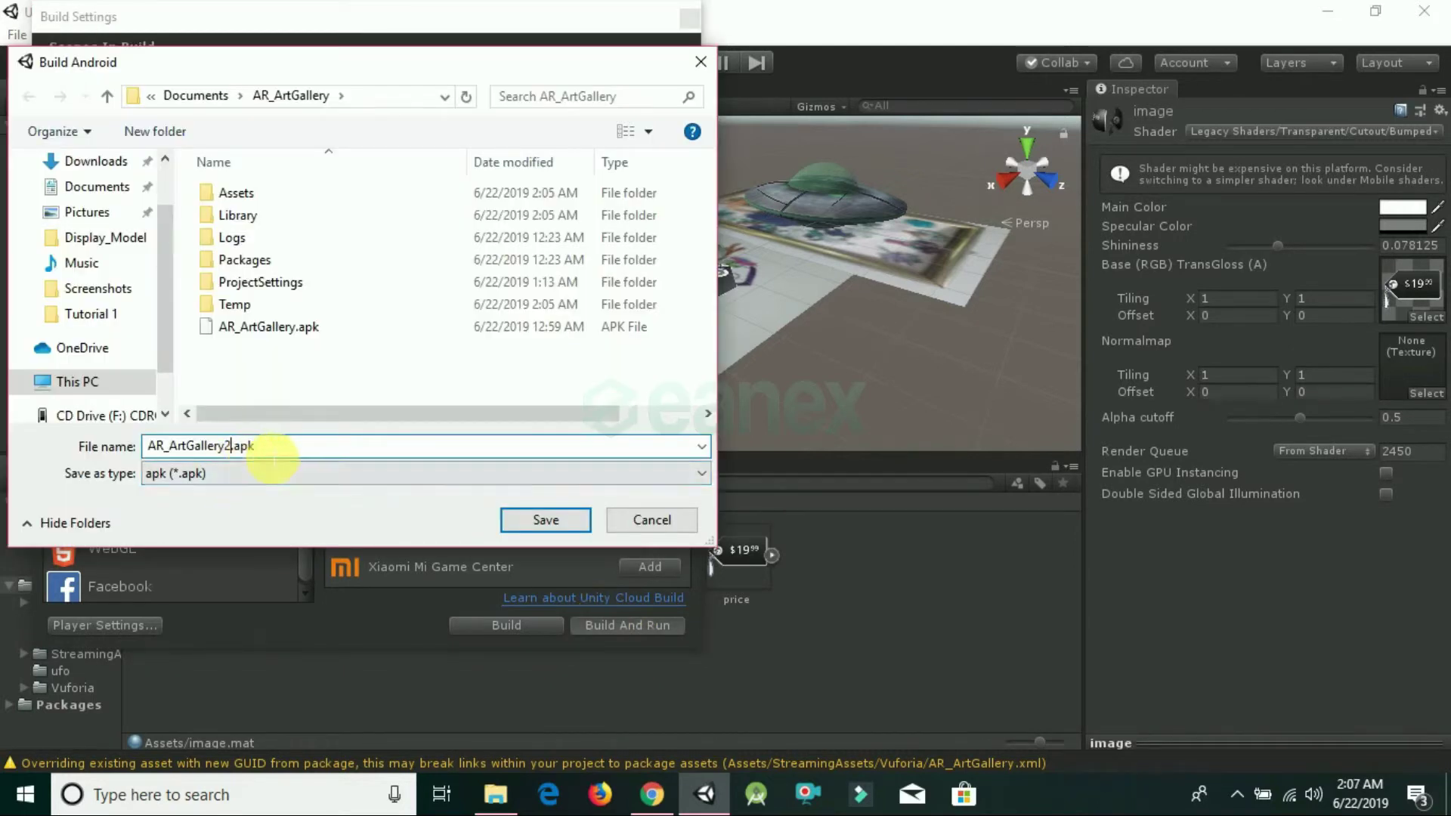
{"action": "left_click", "coordinate": [545, 521]}
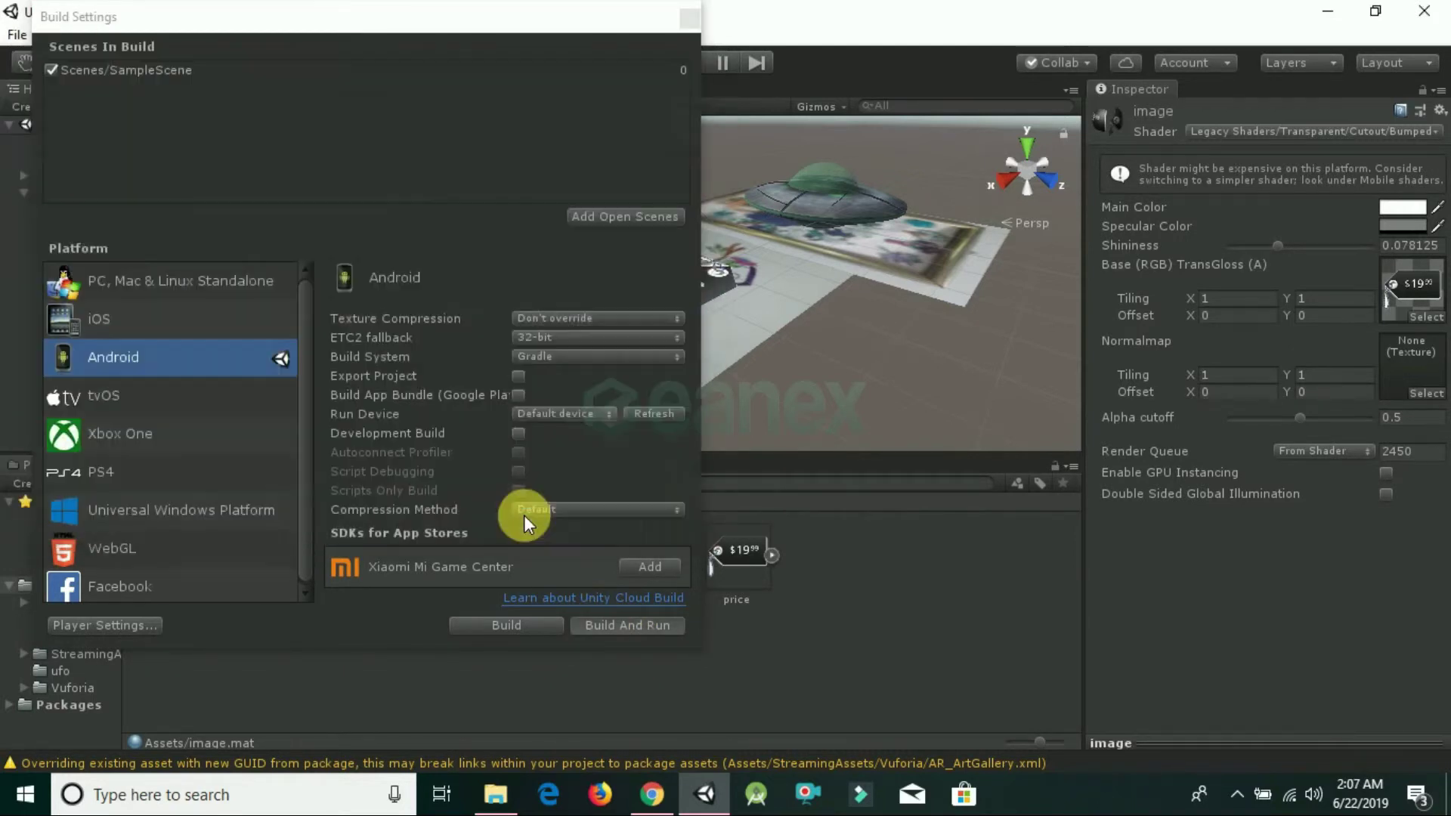